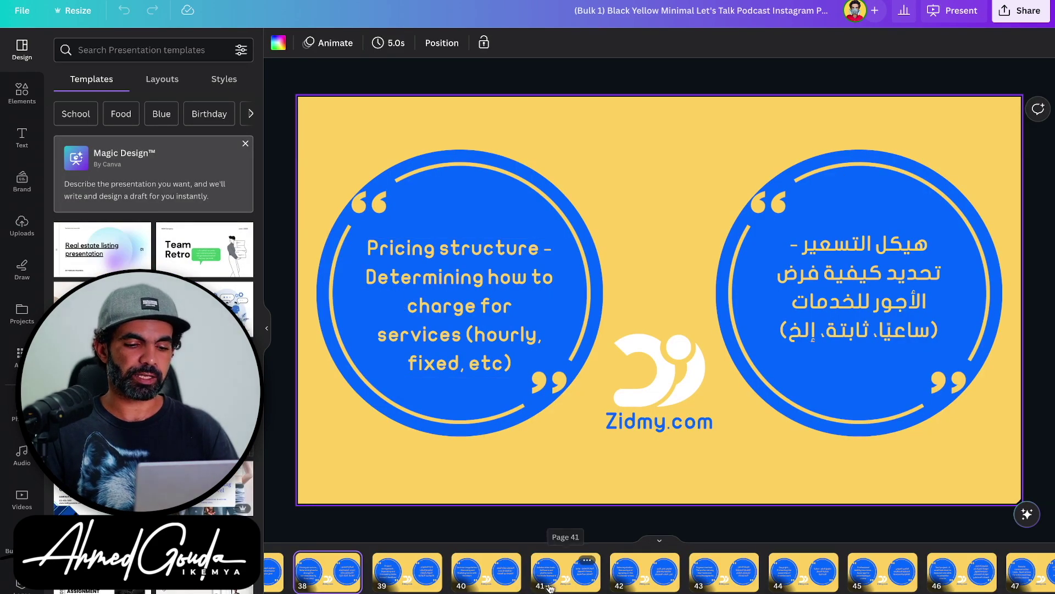
Step: Look through presentation pages 41 to 46 and inspect the English and Arabic text on page 46
click(565, 571)
click(642, 572)
click(696, 581)
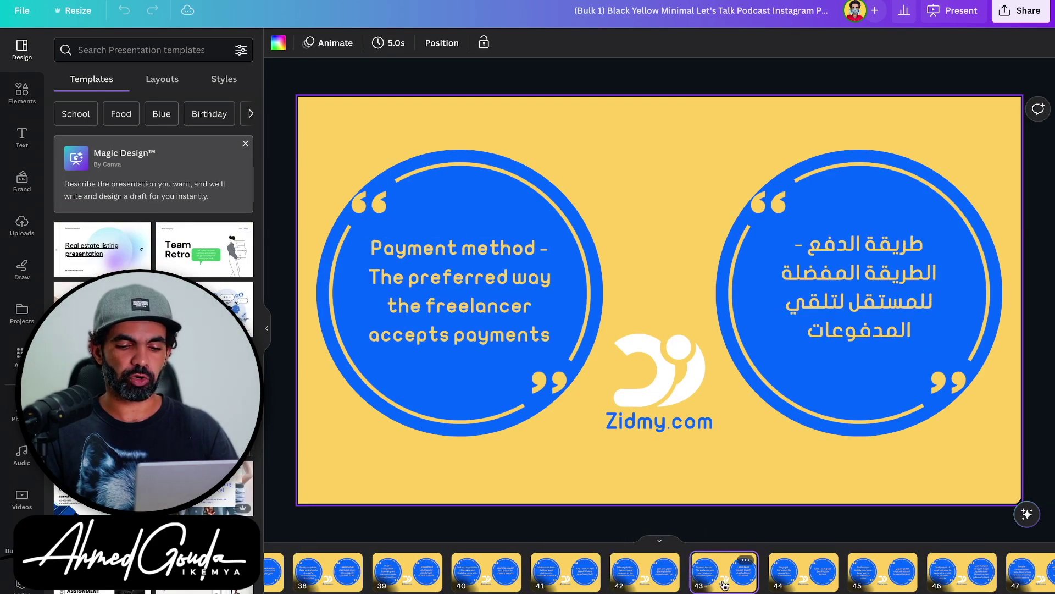
right_click(830, 574)
click(880, 577)
scroll(879, 578, down, 1)
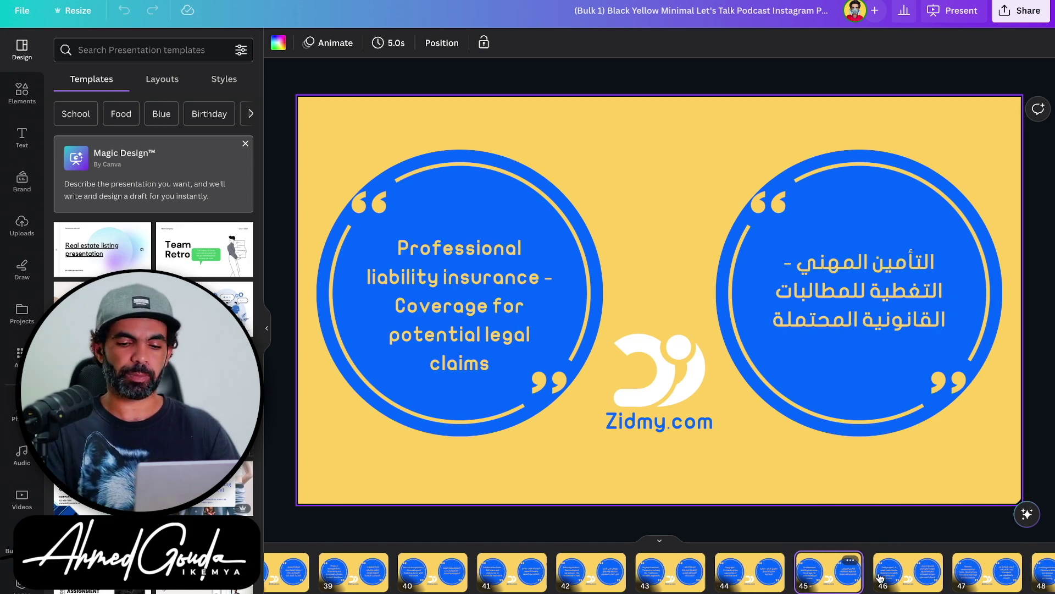
click(877, 572)
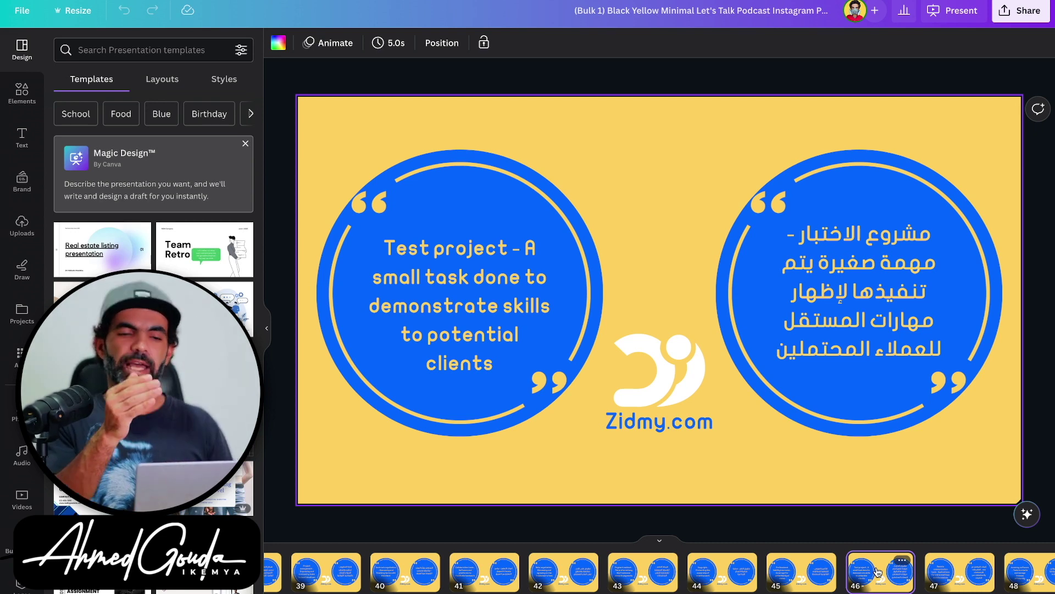
click(459, 306)
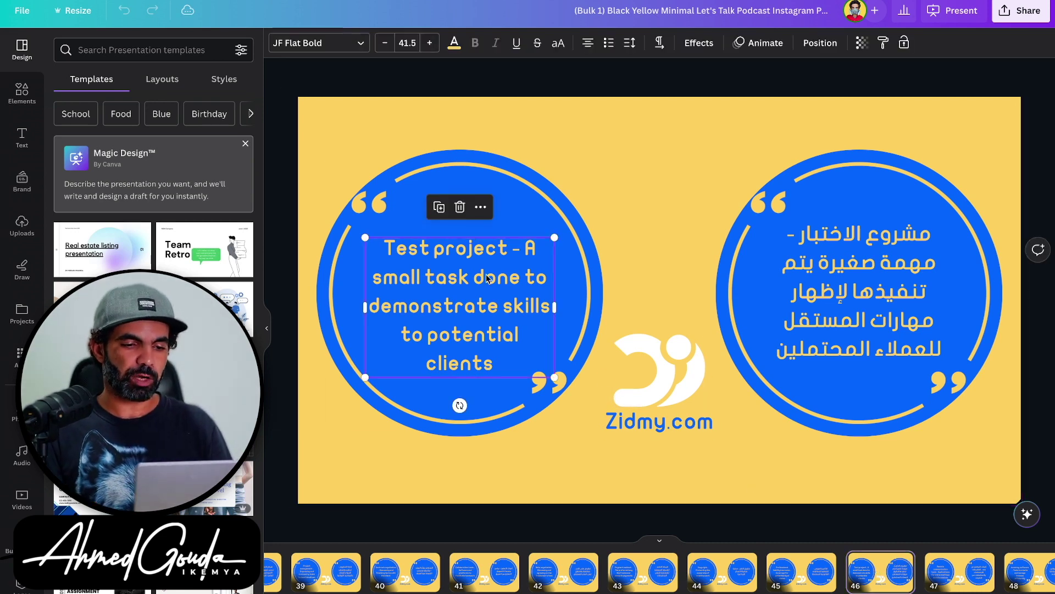
click(942, 344)
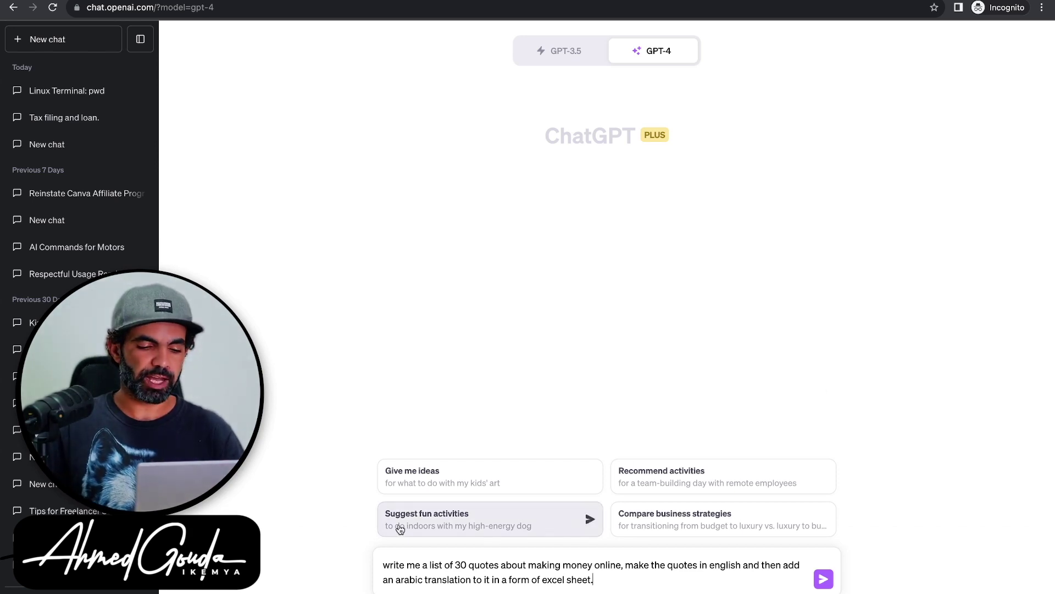
Step: Send ChatGPT the GPT-4 prompt for 30 English quotes about making money online, with Arabic translations in Excel sheet form
click(391, 572)
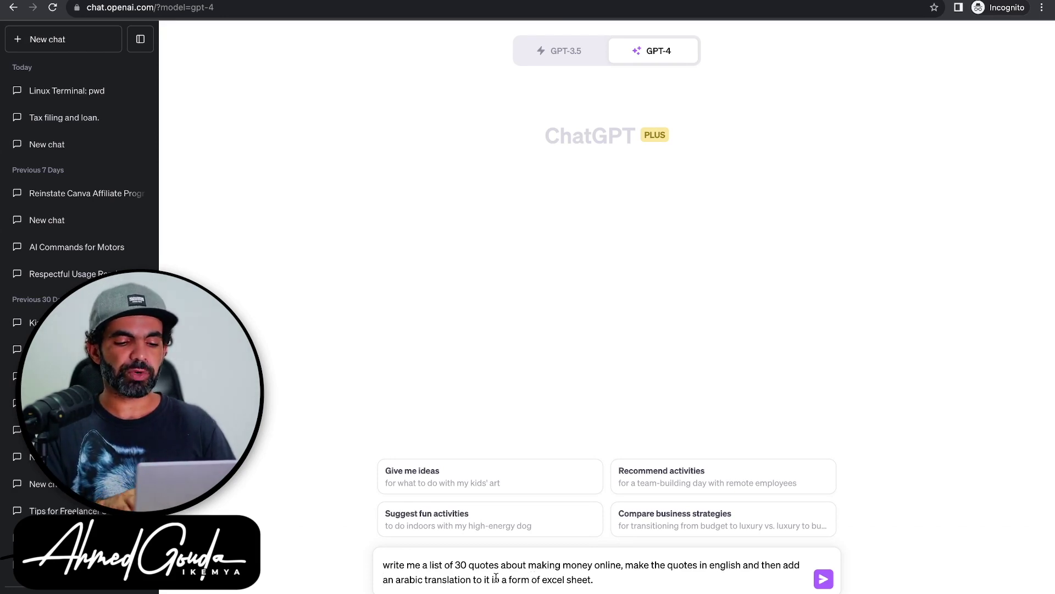
click(823, 578)
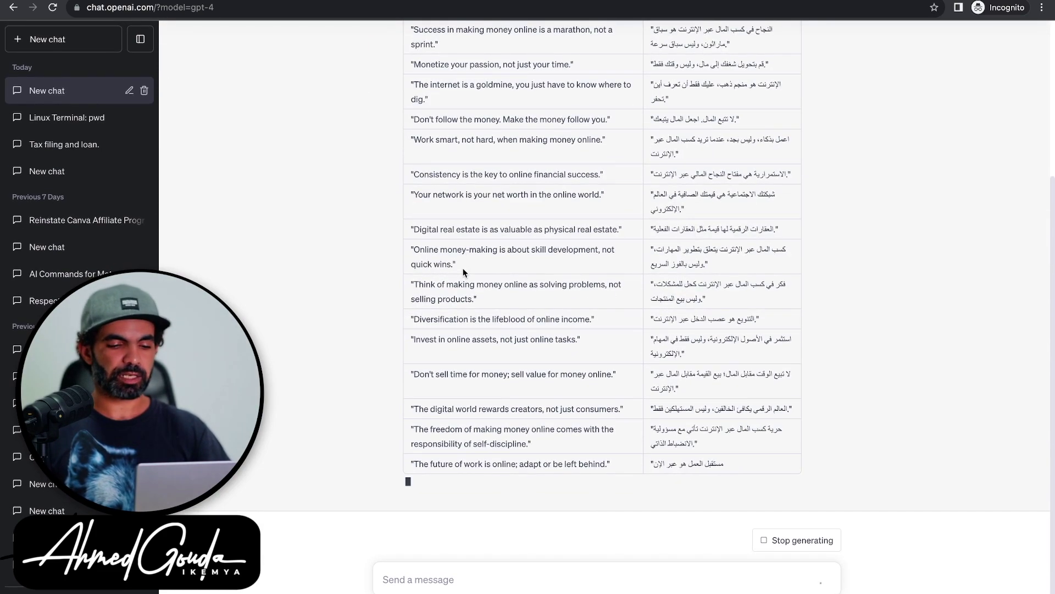
Step: Switch to the Canva home page and create a blank Facebook Post (Landscape) design
key(ctrl+Left)
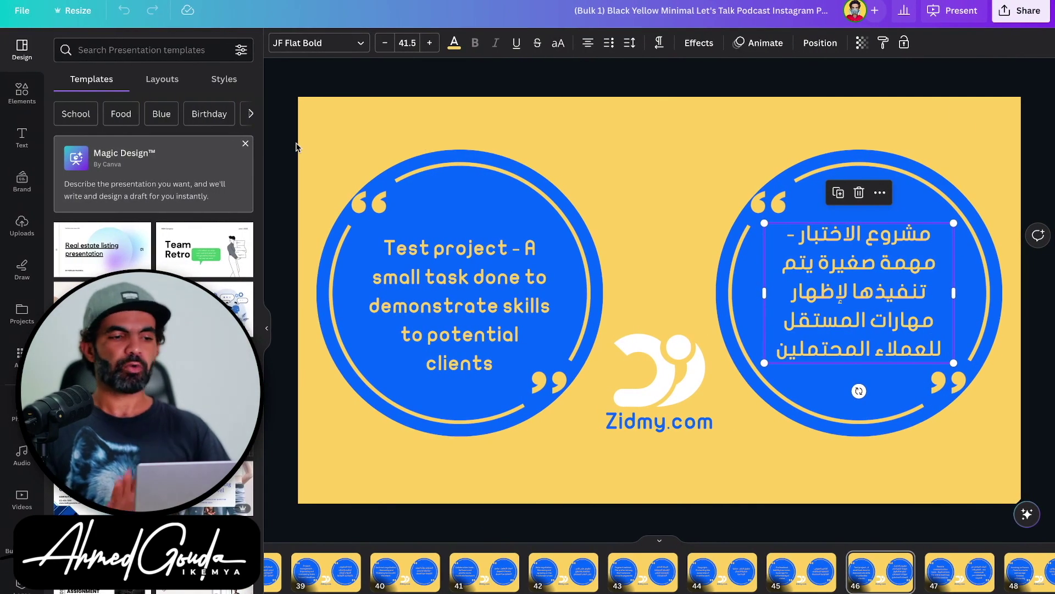
key(ctrl+Left)
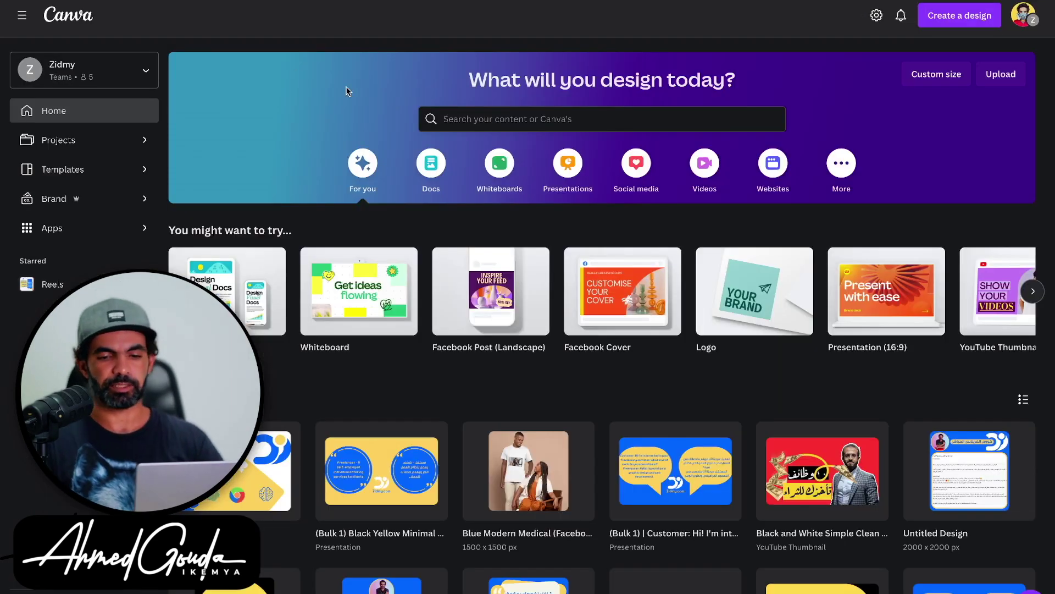
mouse_move(475, 253)
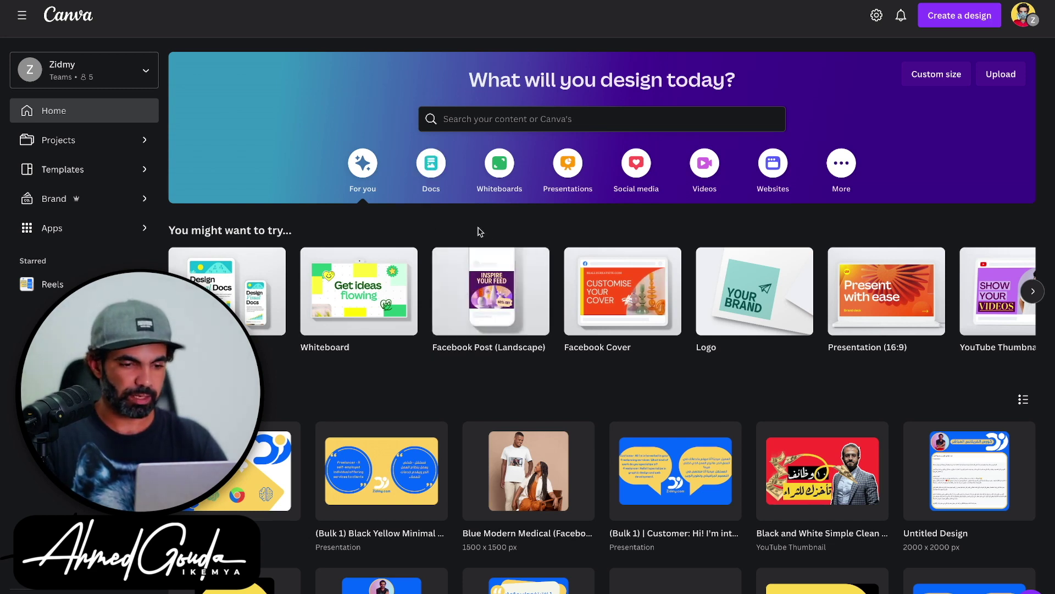
mouse_move(458, 289)
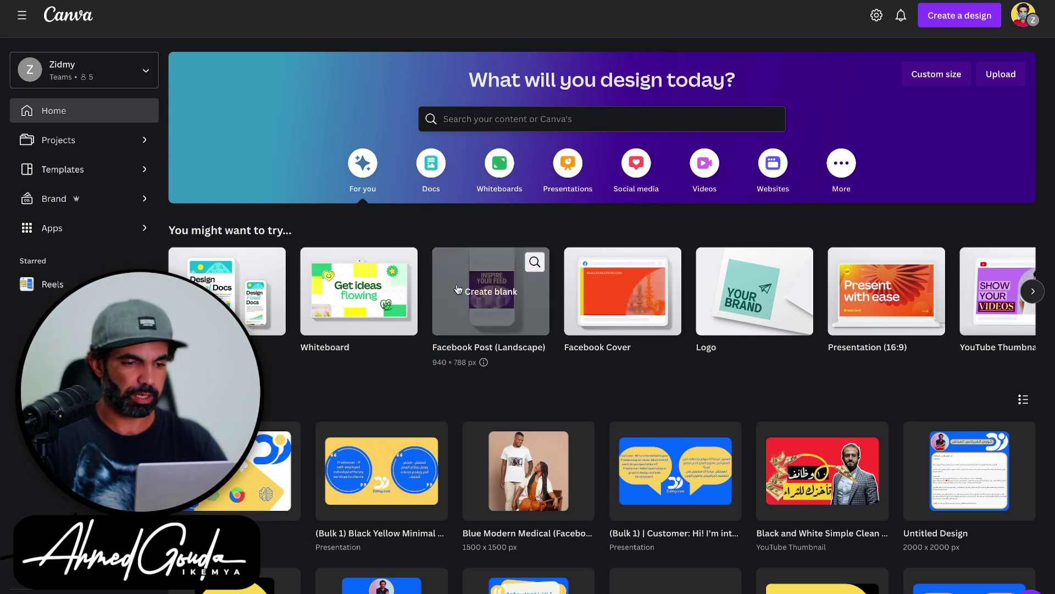
click(495, 308)
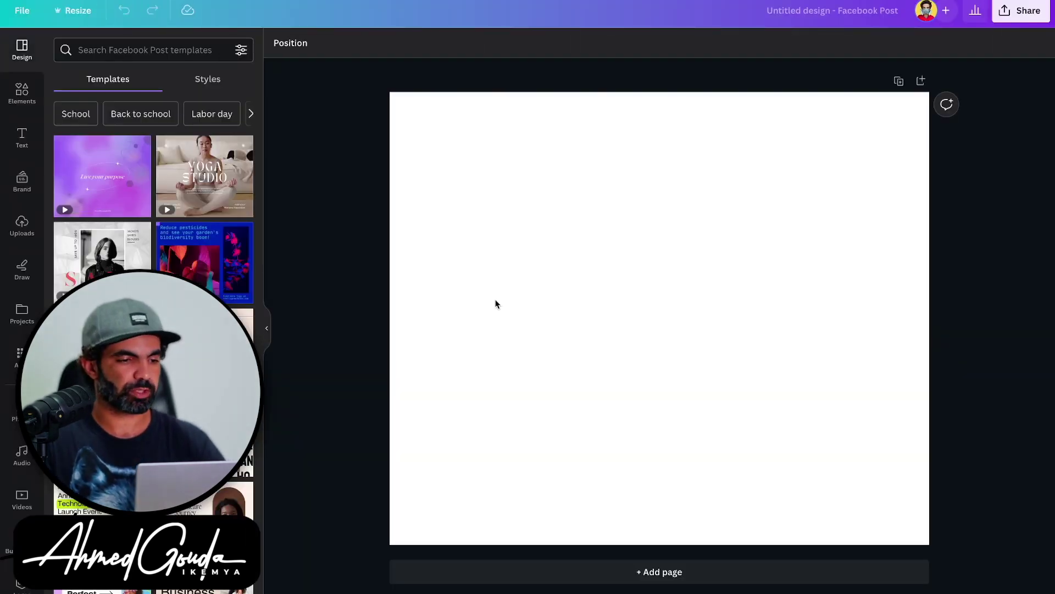
Step: Search the templates for "quote" and apply the Simple Motivational Quote Facebook Post with the yellow quote frame
click(121, 51)
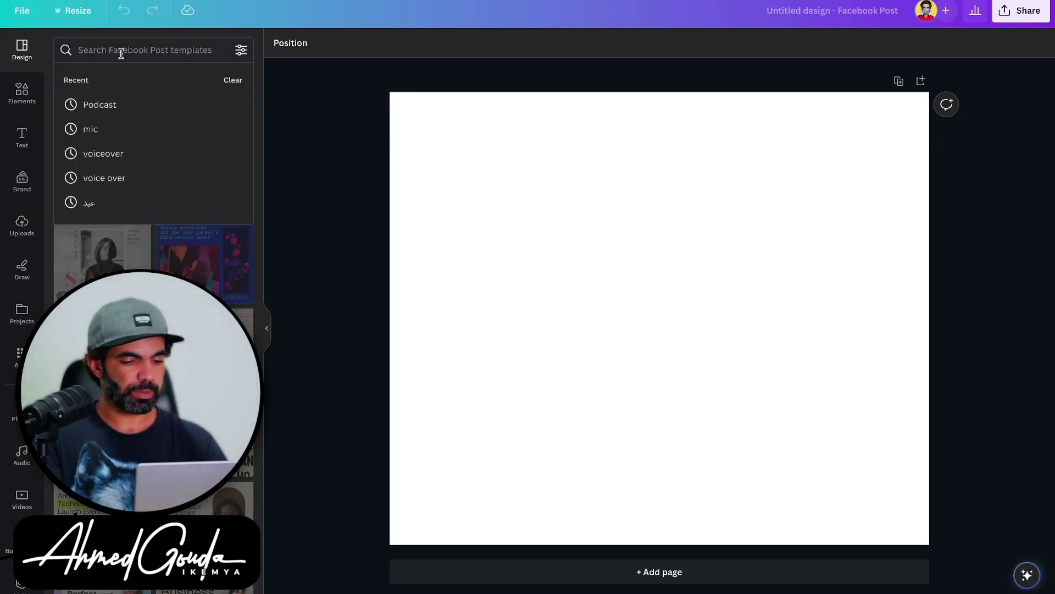
text(quot)
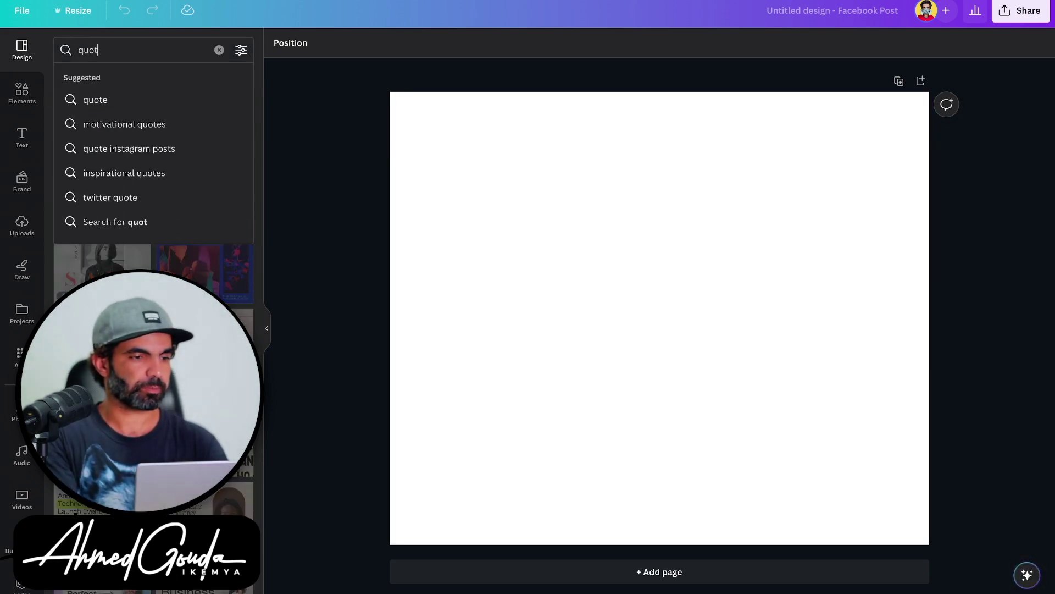
click(83, 99)
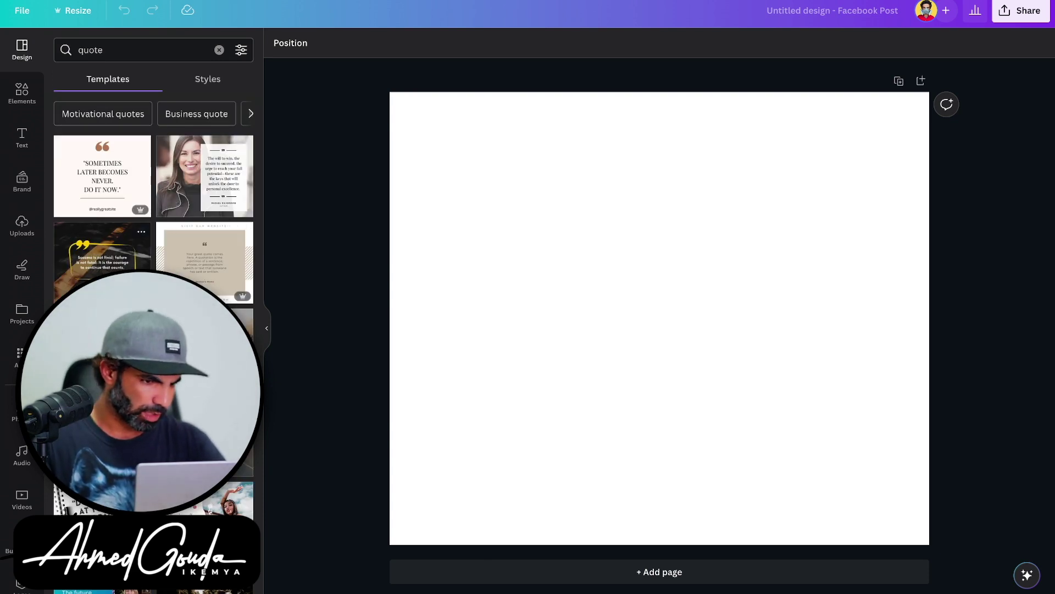
click(102, 254)
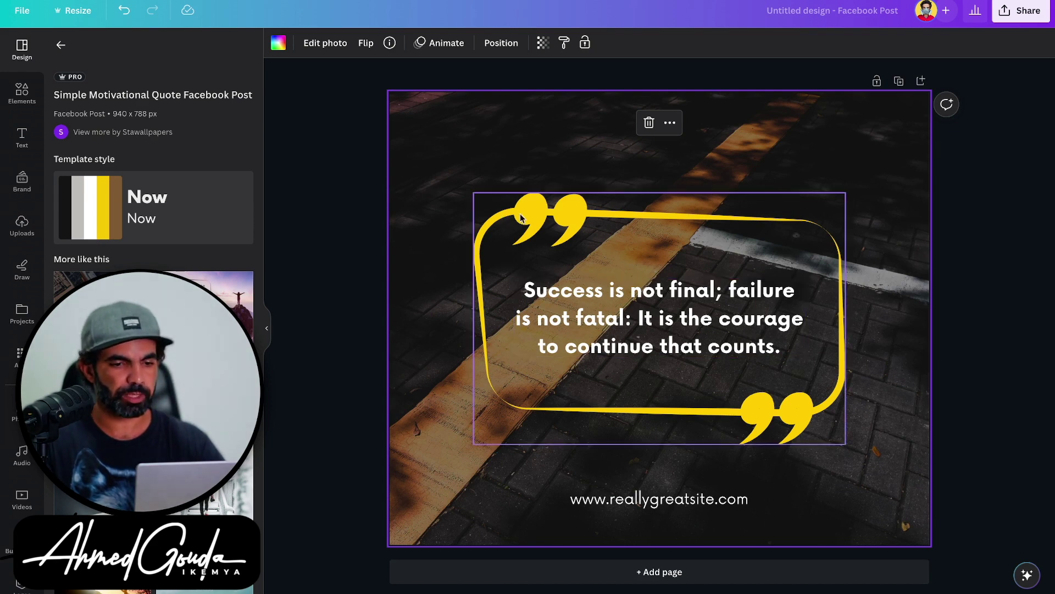
Step: Move the yellow quote frame and its quote text up into the upper half of the page
drag(521, 217, 525, 134)
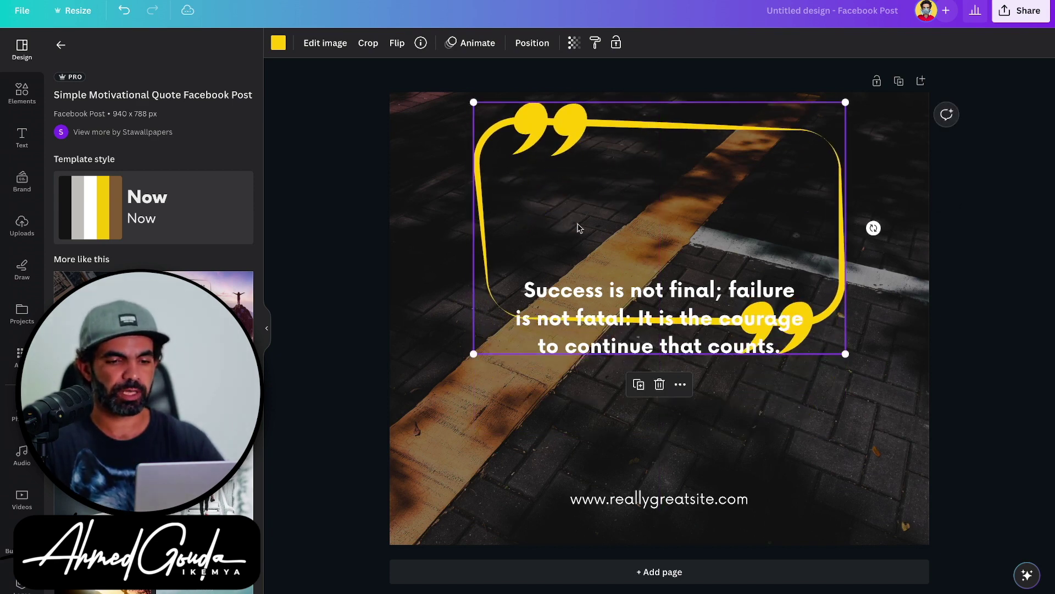
drag(613, 297, 624, 203)
click(624, 306)
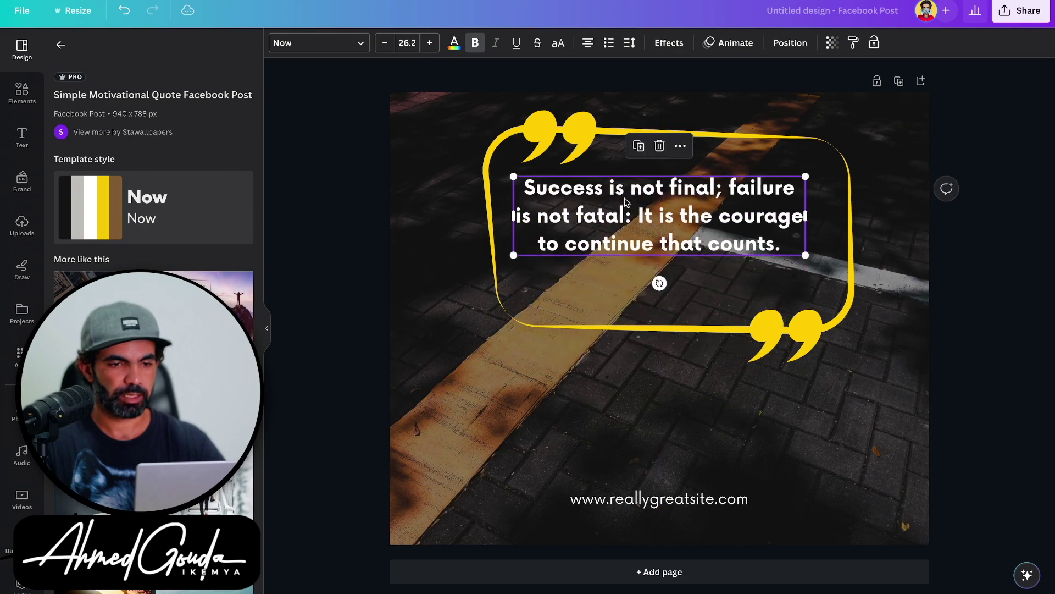
click(587, 140)
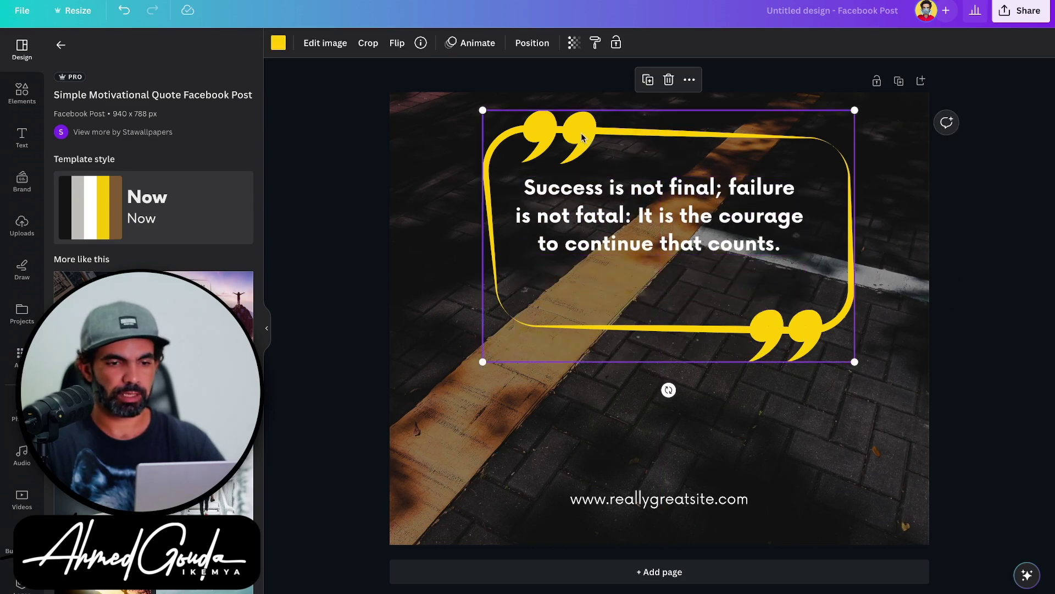
drag(447, 146, 477, 156)
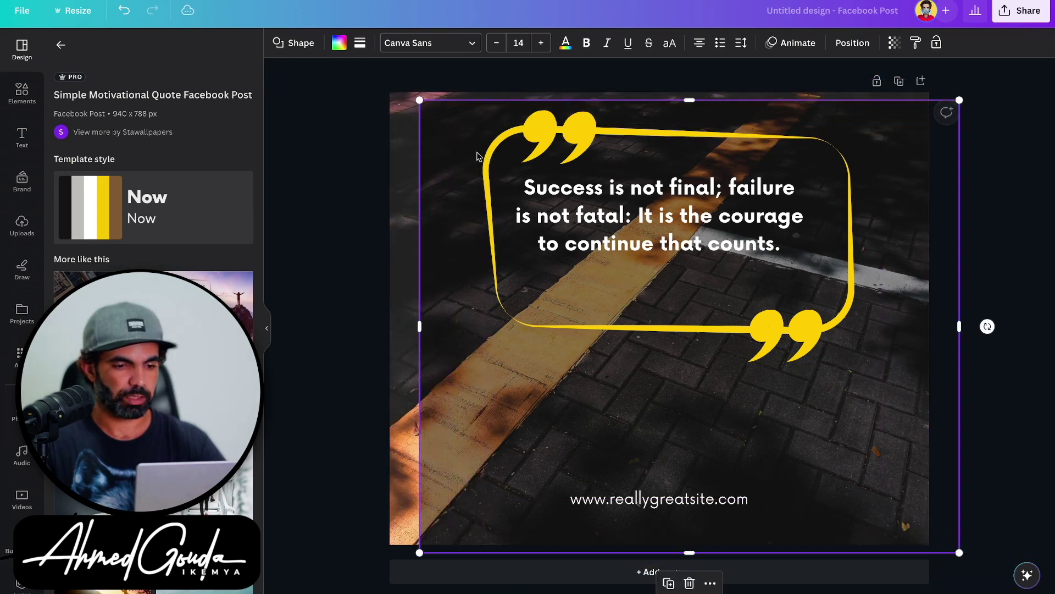
key(ctrl+z)
Step: Duplicate the yellow frame and the quote text, placing both copies below the originals in the lower half of the page
click(500, 129)
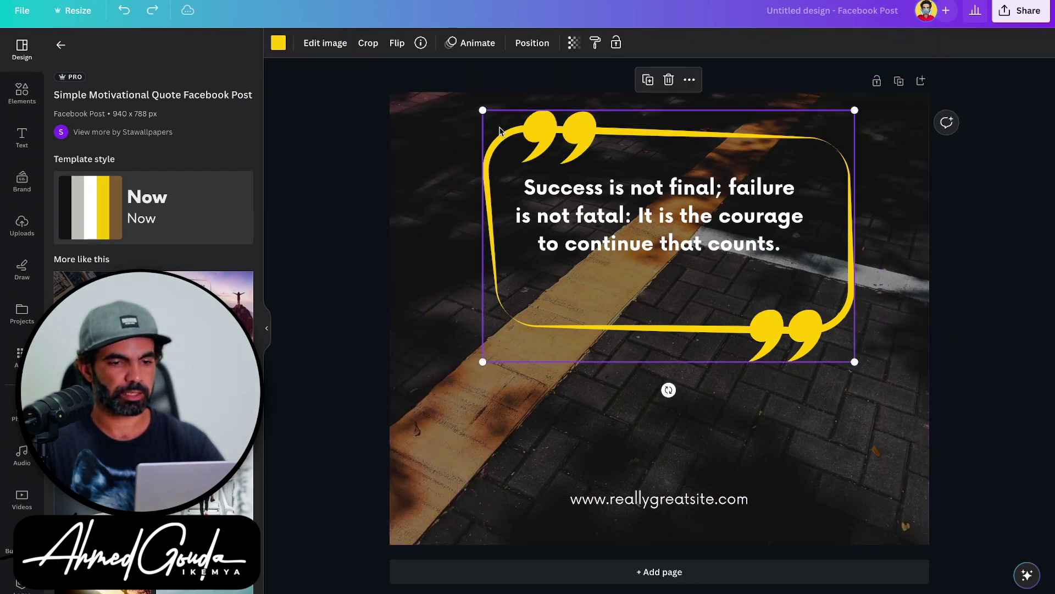
click(648, 79)
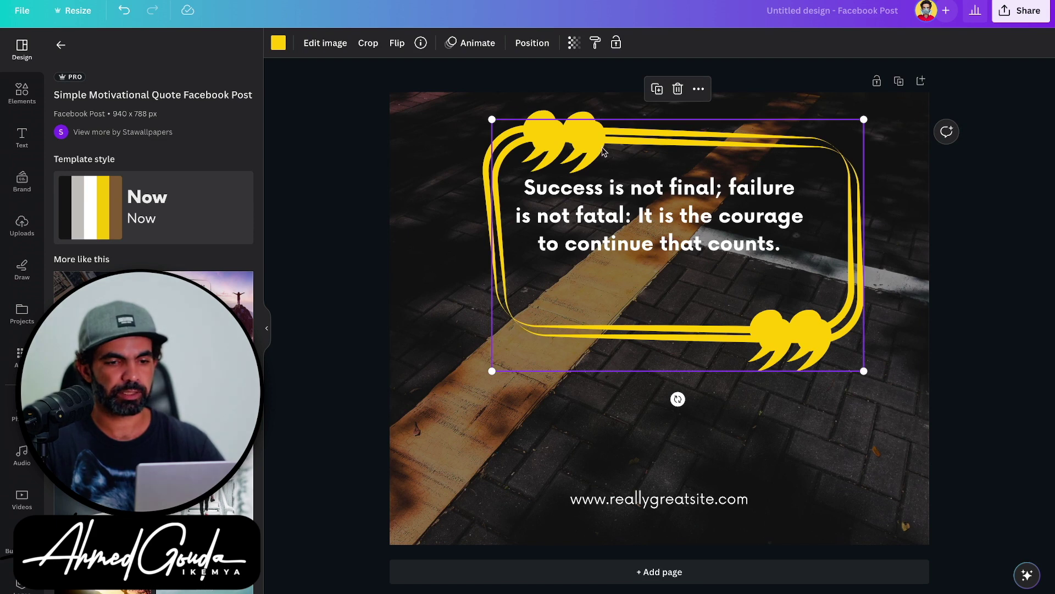
drag(603, 151, 592, 324)
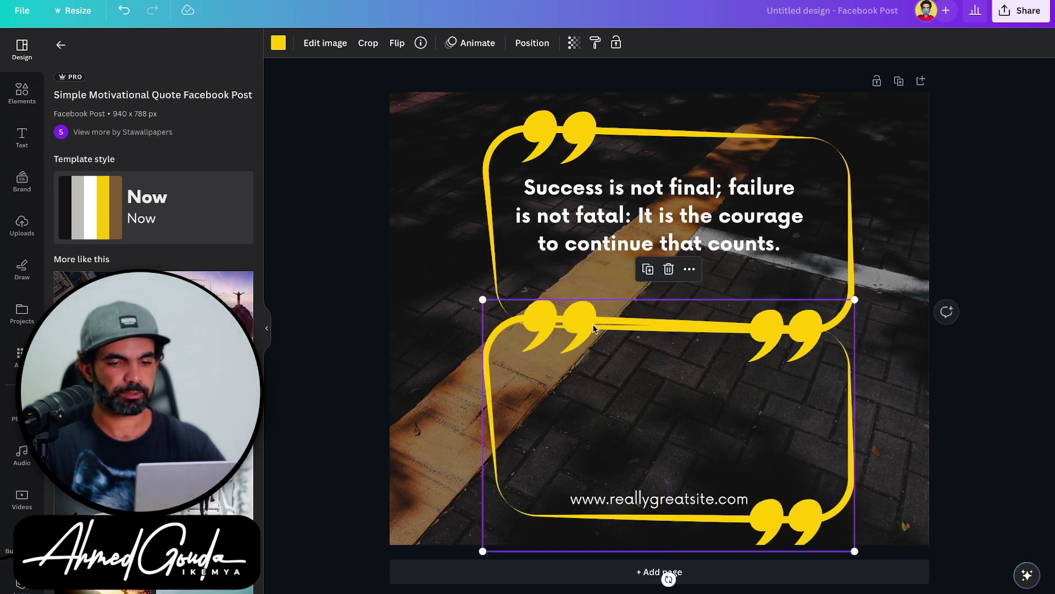
click(607, 222)
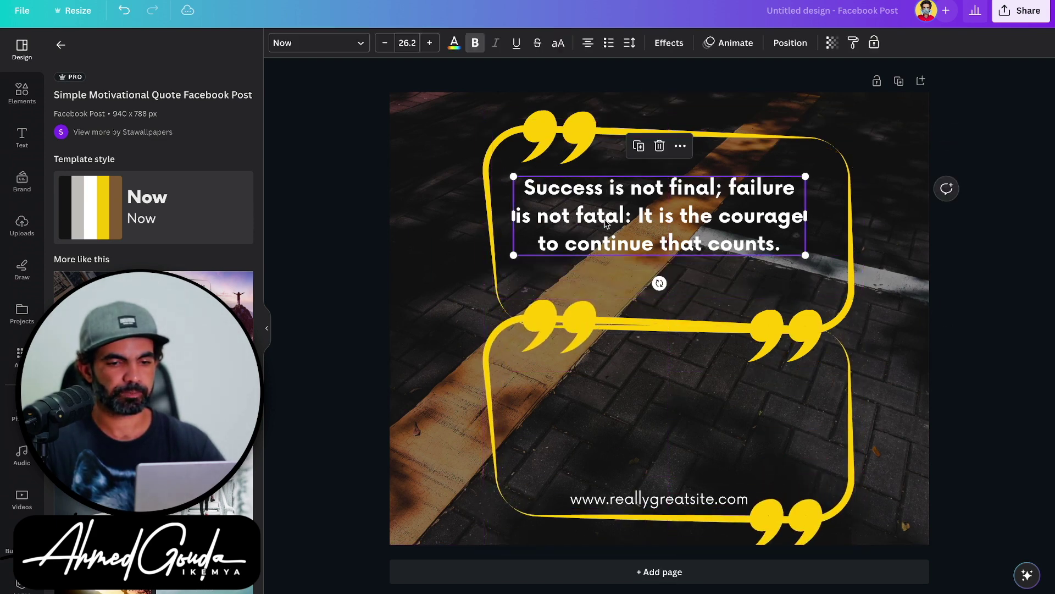
click(638, 145)
drag(641, 222, 645, 416)
Step: Replace the quote text in the upper frame with "English"
double_click(623, 216)
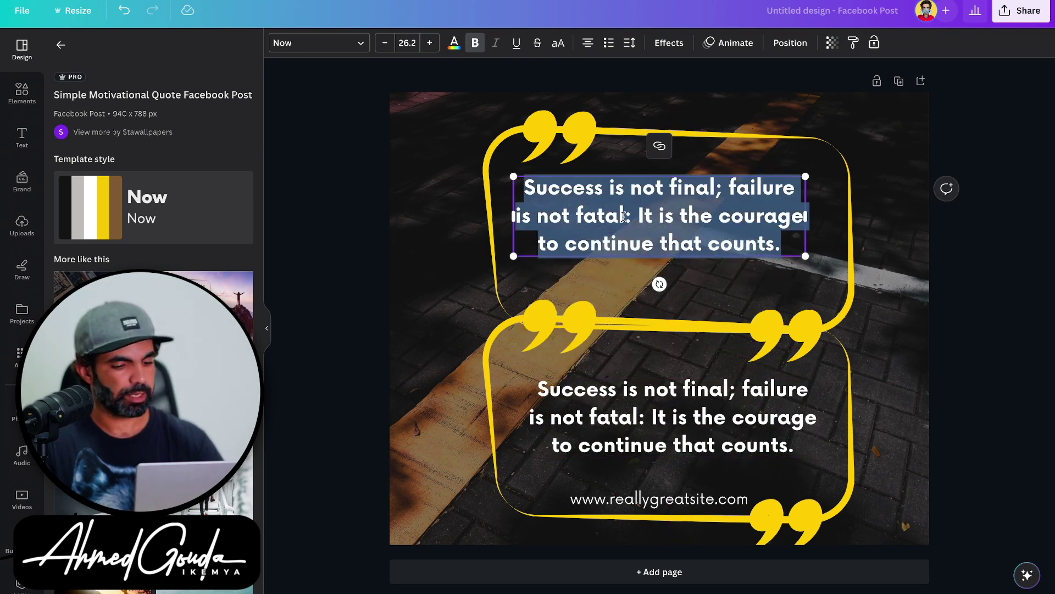
text(Emgli)
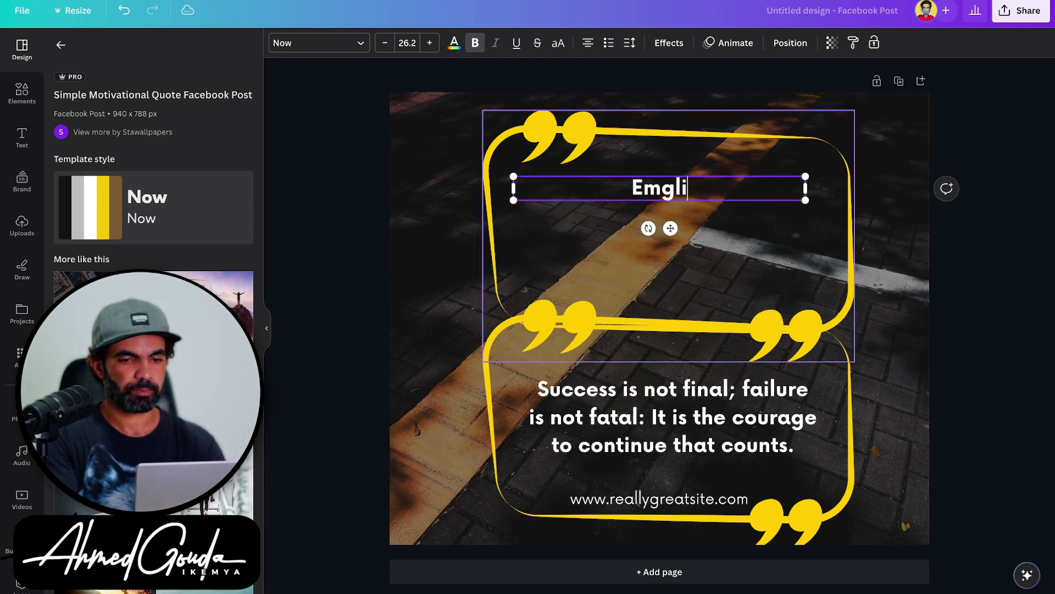
text(d)
key(BackSpace)
key(BackSpace)
key(BackSpace)
key(BackSpace)
key(BackSpace)
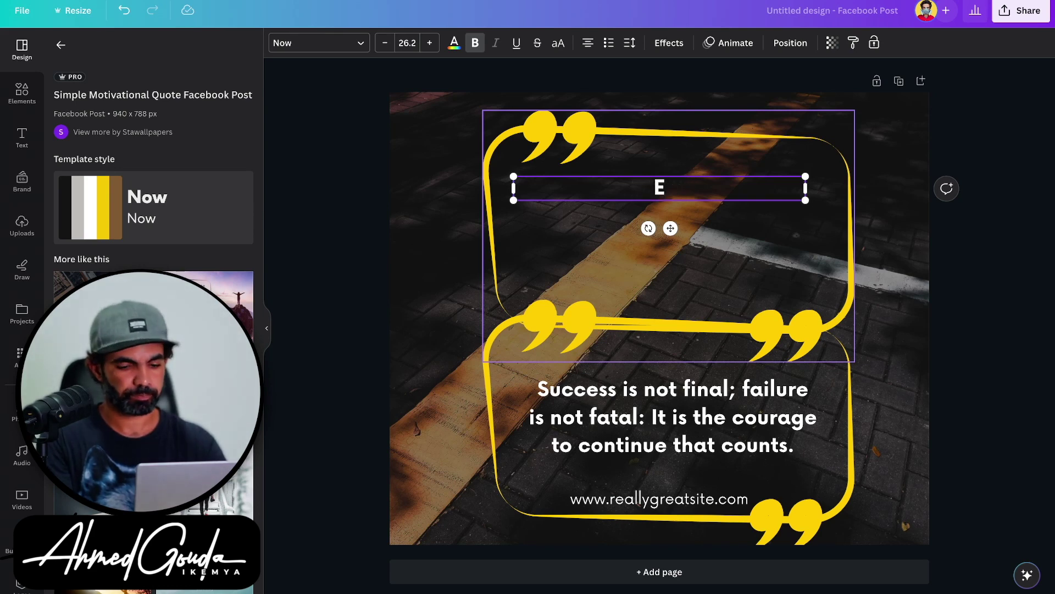
text(nglish)
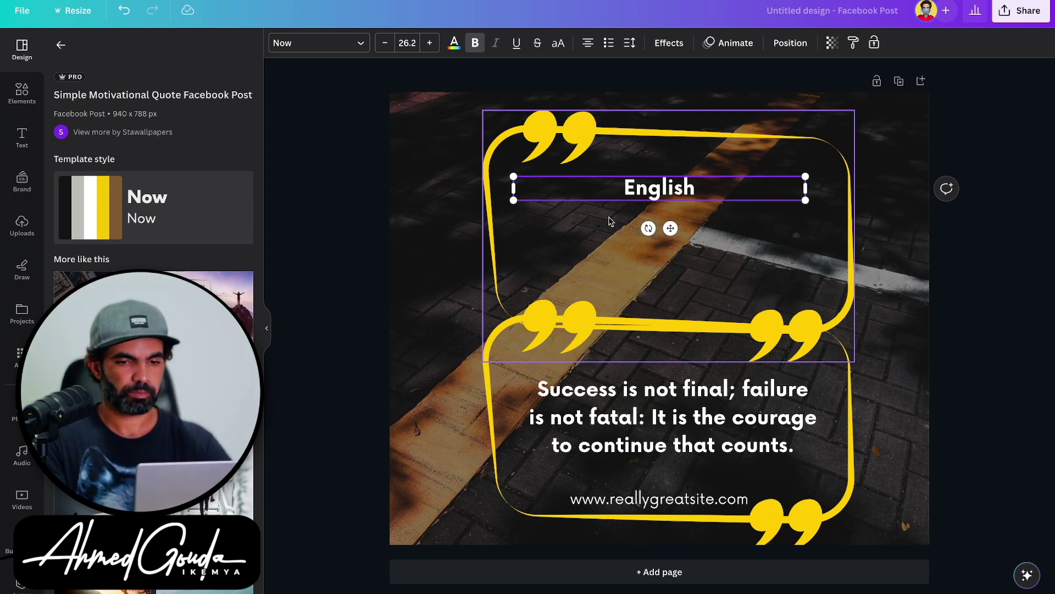
Step: Replace the quote text in the lower frame with "Arabic"
click(604, 428)
click(604, 427)
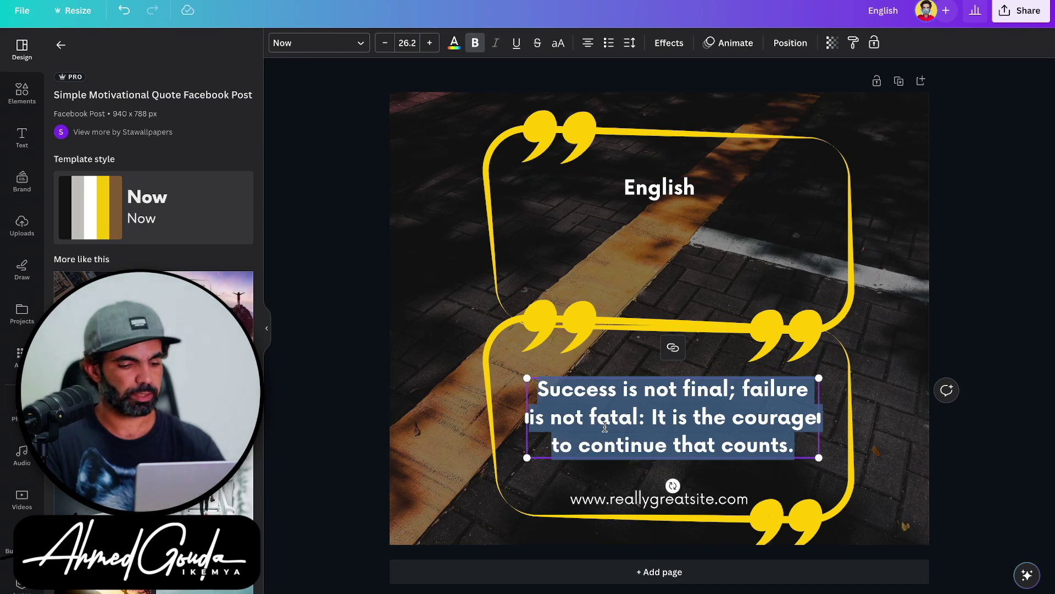
text(Arsbi)
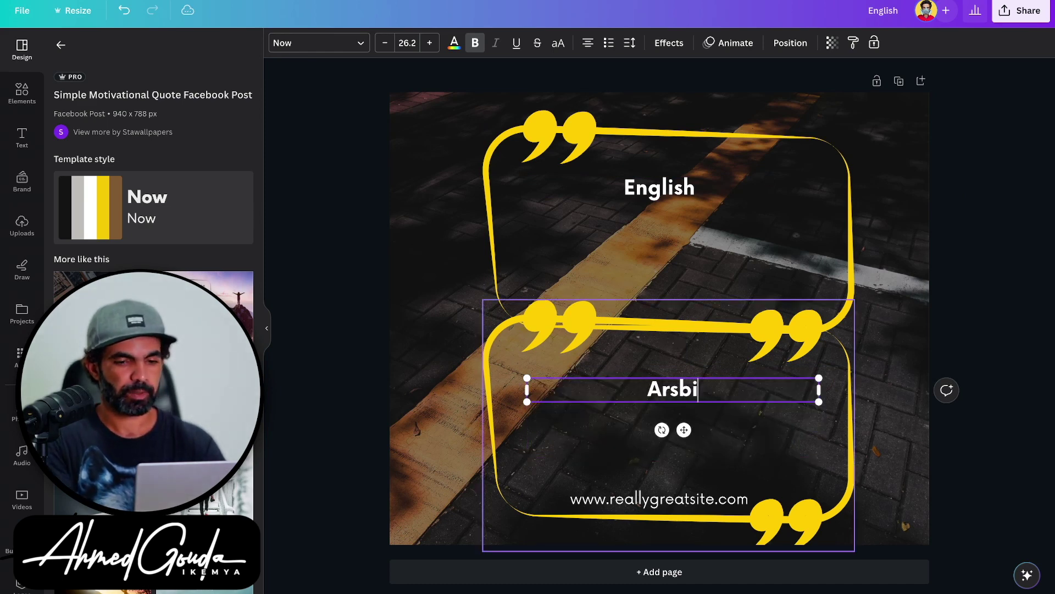
text(c)
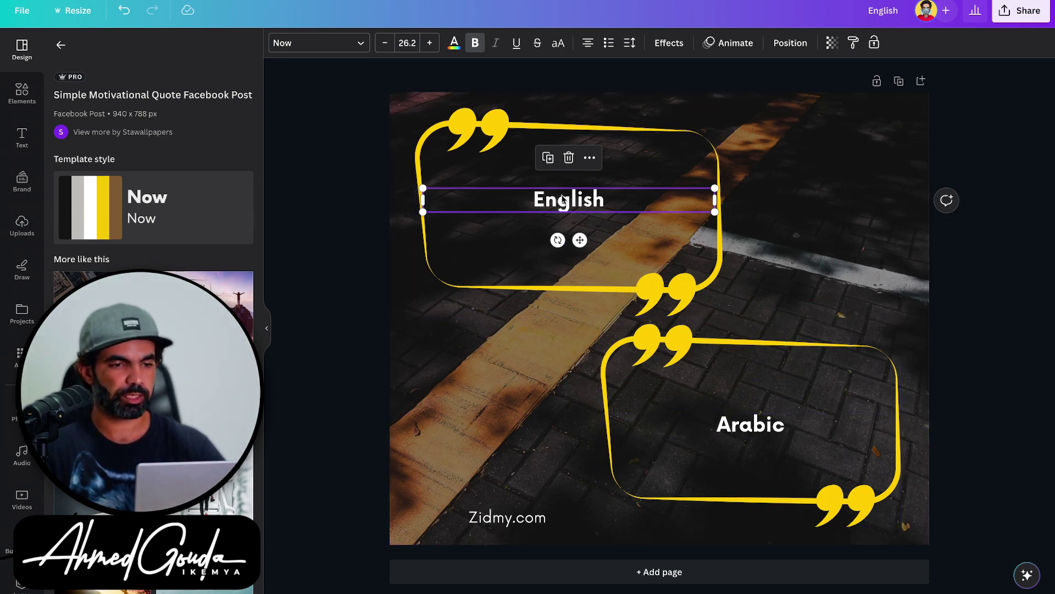
Step: Set the font size of the "English" and "Arabic" texts to 24
click(407, 43)
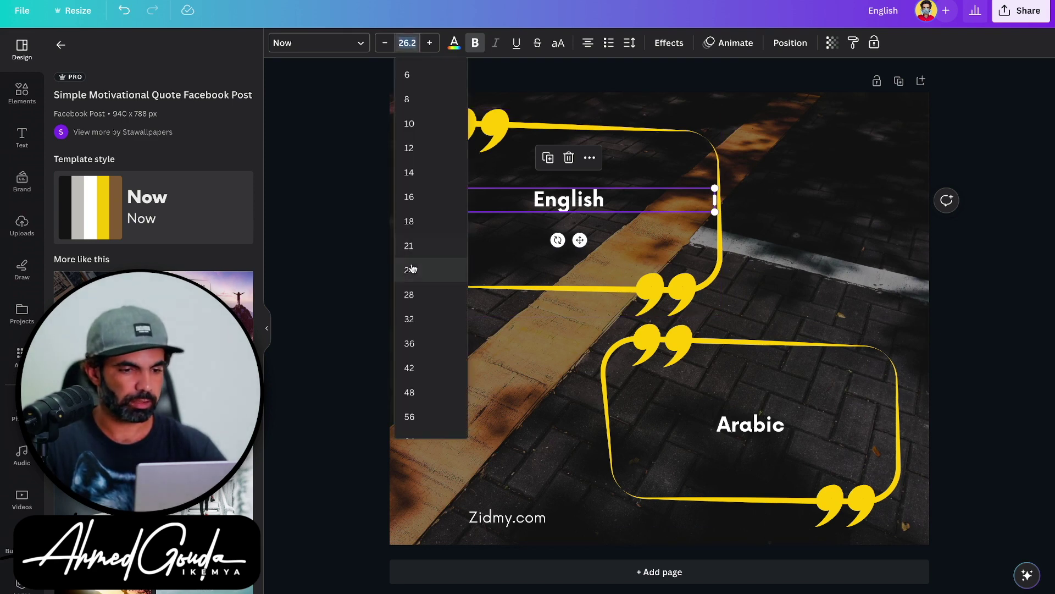
key(Escape)
click(720, 423)
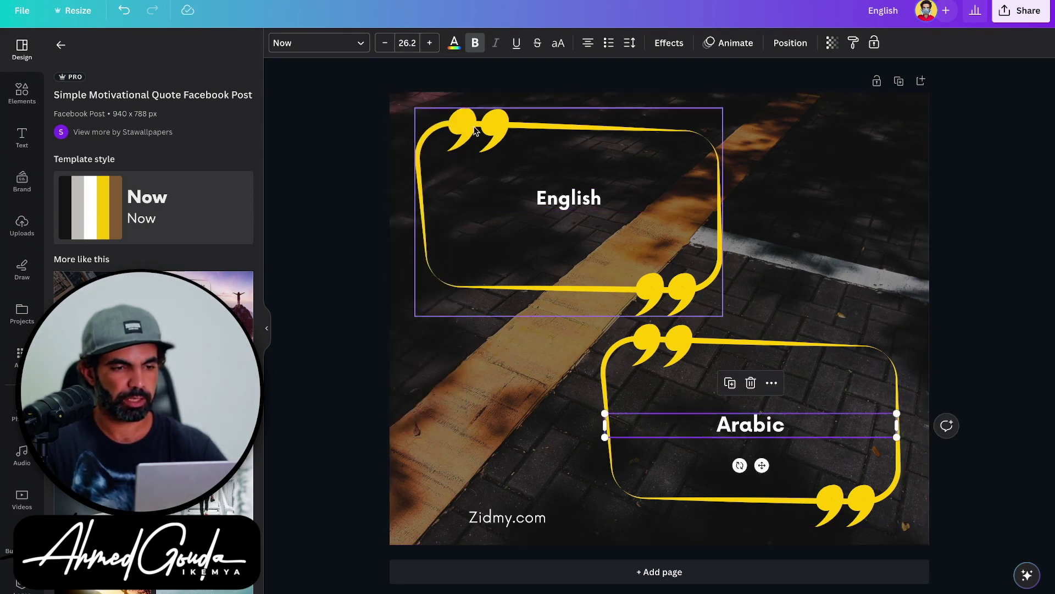
click(408, 43)
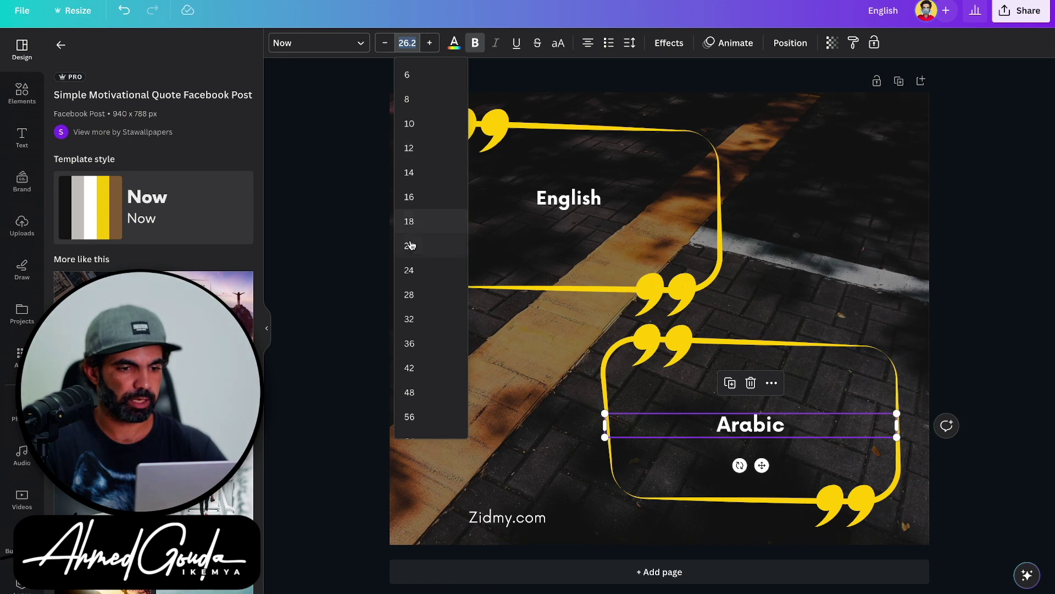
click(409, 270)
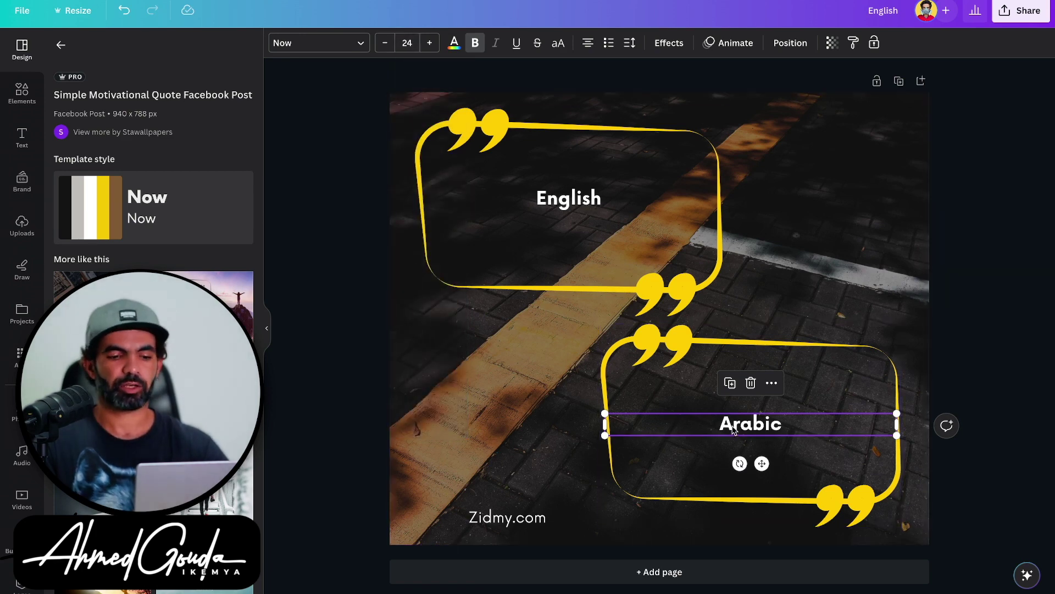
Step: Move the "Zidmy.com" text toward the page's lower-left corner and change the page's text font to JF Flat Bold
click(494, 514)
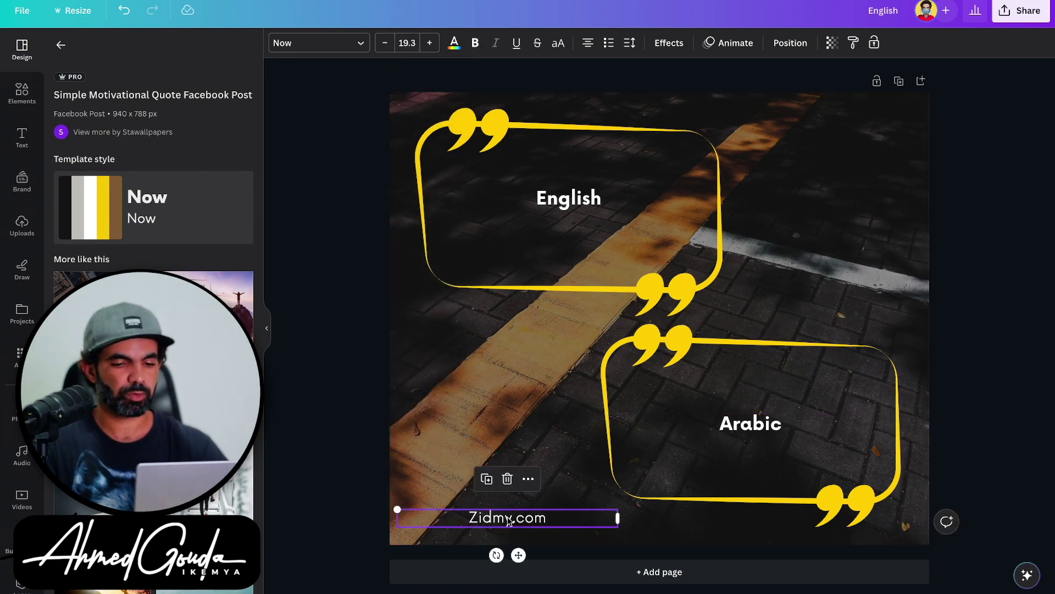
drag(508, 521, 485, 525)
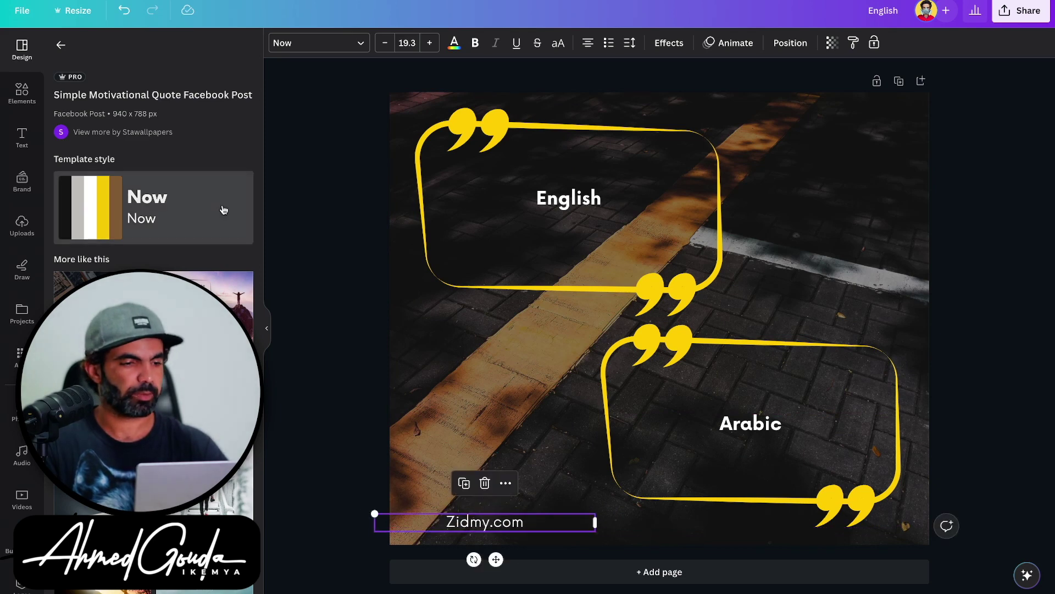
click(313, 43)
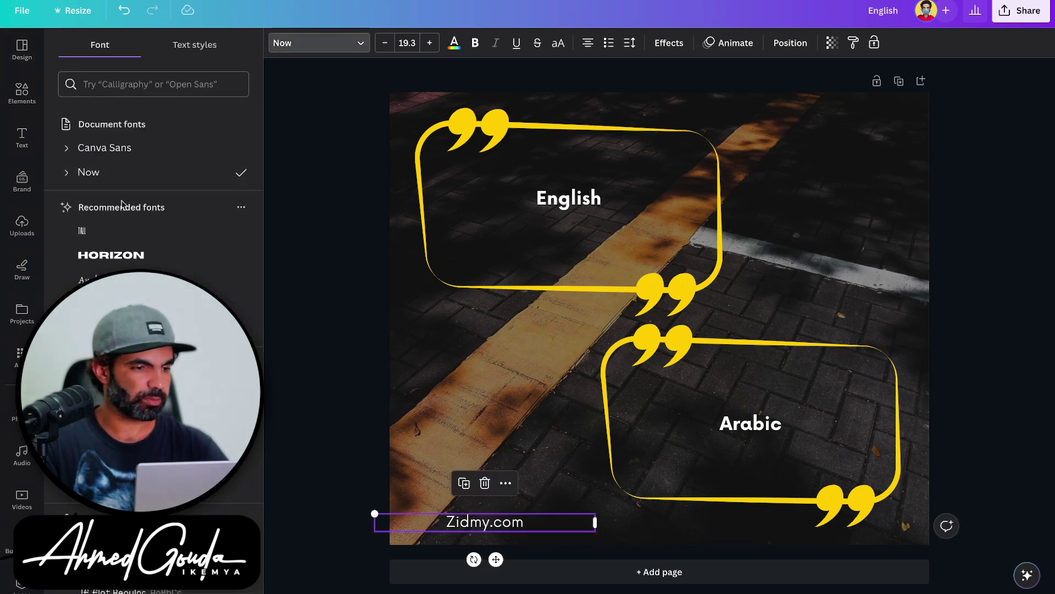
scroll(165, 305, down, 2)
scroll(165, 305, up, 2)
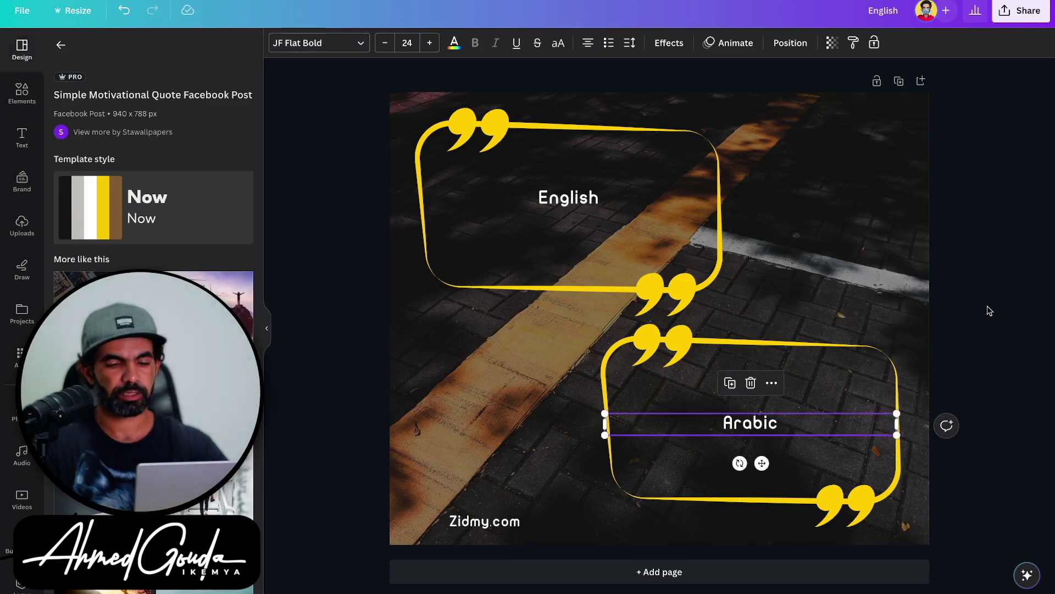
click(989, 311)
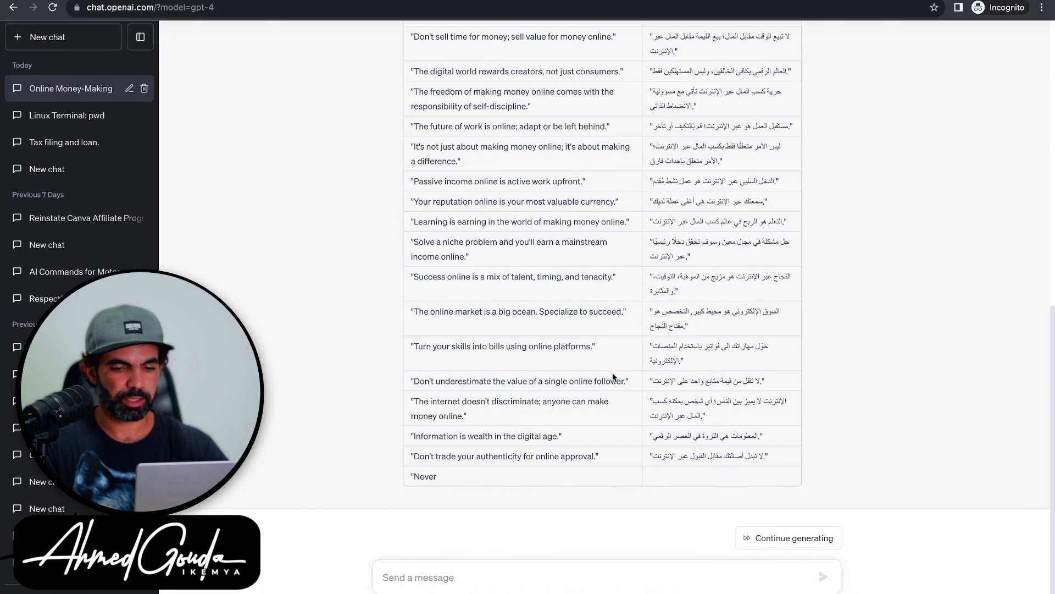
Step: Switch to ChatGPT and continue generating the unfinished English-Arabic quote table until it is complete
click(768, 541)
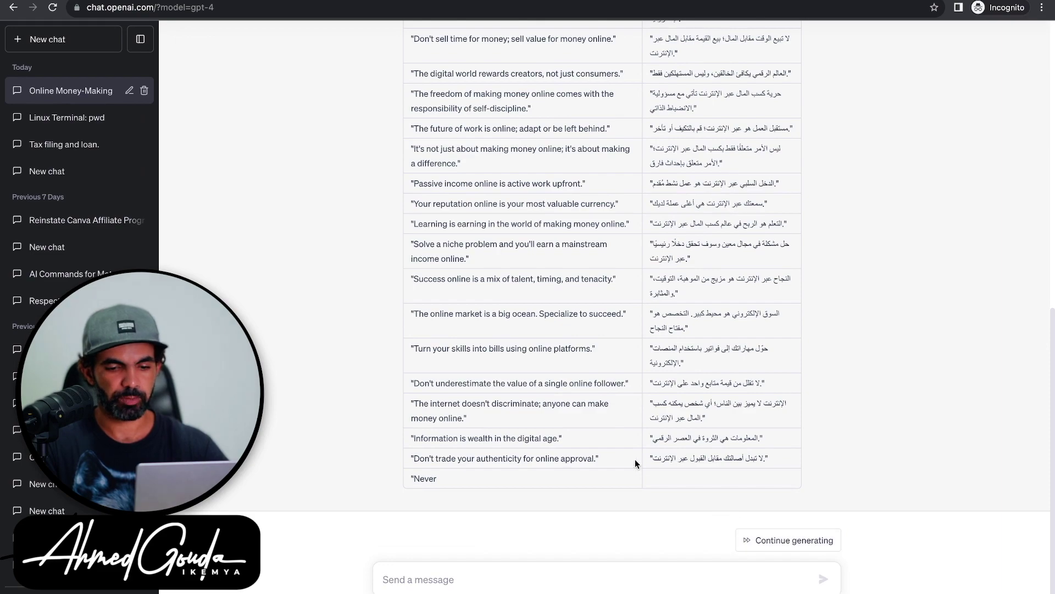
scroll(589, 408, up, 8)
scroll(589, 408, down, 9)
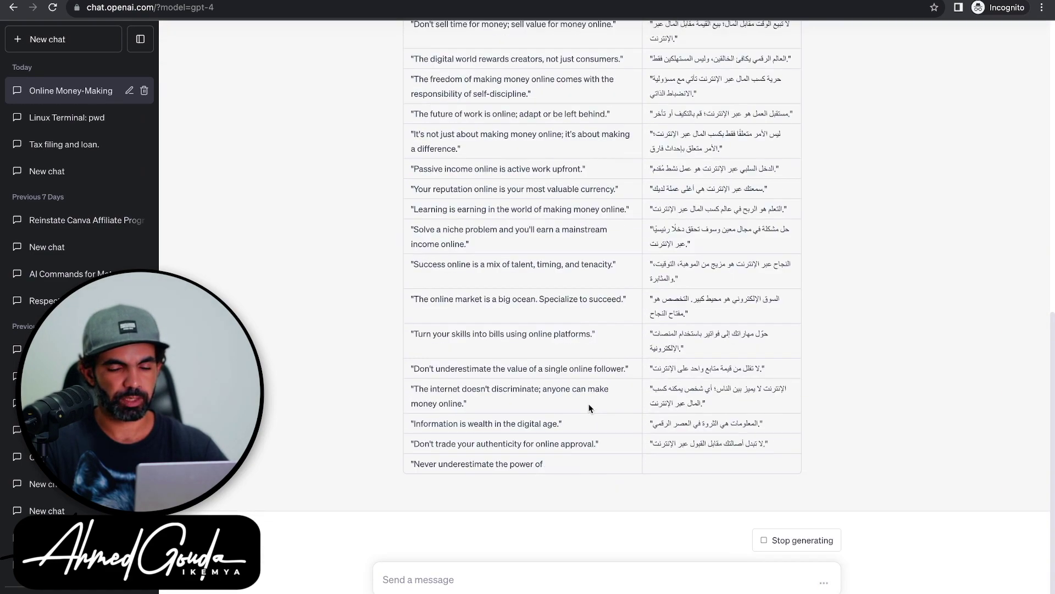
scroll(413, 455, up, 8)
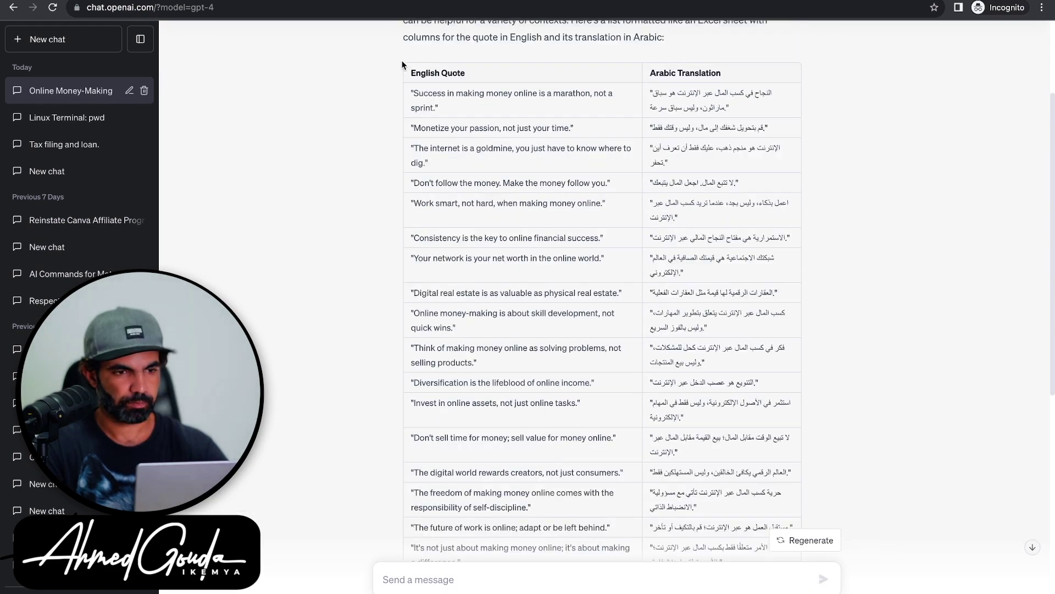
Step: Copy the complete quote table, including its headers, and paste it into the Google Sheets spreadsheet starting at cell A1
drag(402, 64, 837, 482)
scroll(838, 483, down, 7)
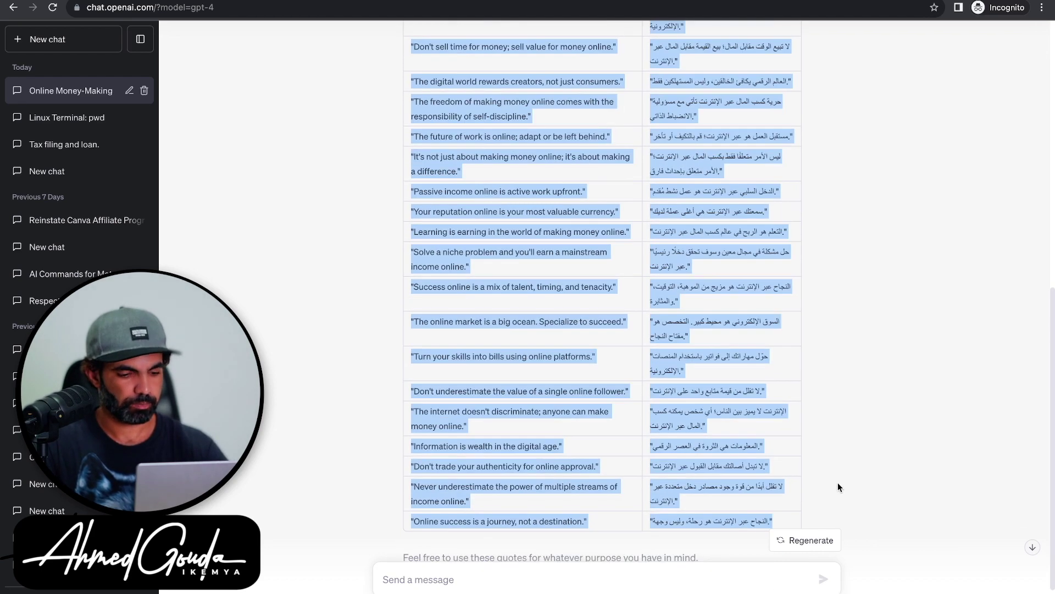
key(alt+Tab)
key(ctrl+v)
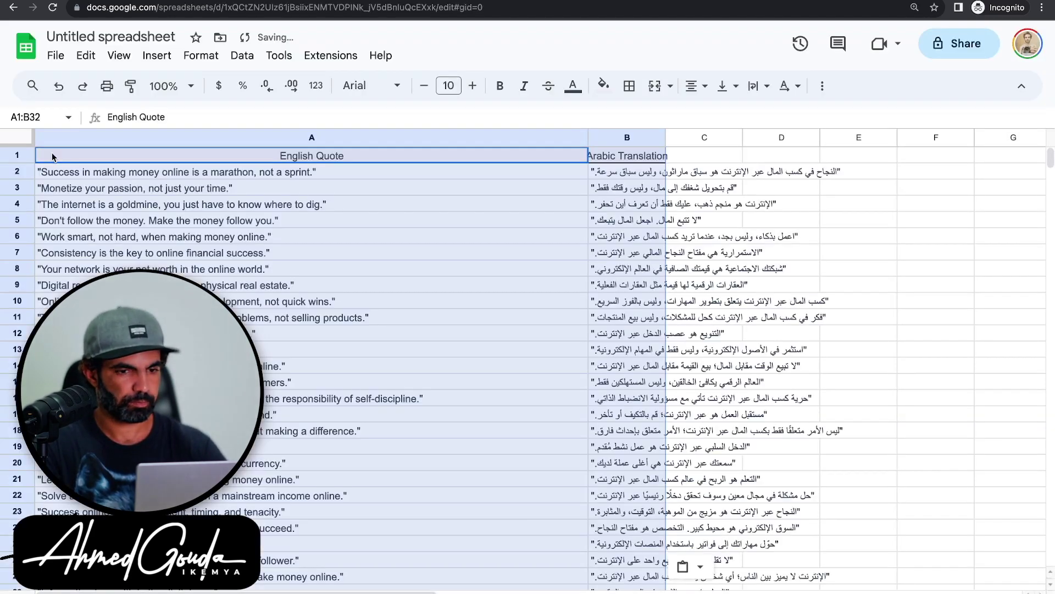
Step: Compare the pasted spreadsheet rows with the quote table in ChatGPT
click(67, 189)
key(alt+Tab)
scroll(497, 189, up, 3)
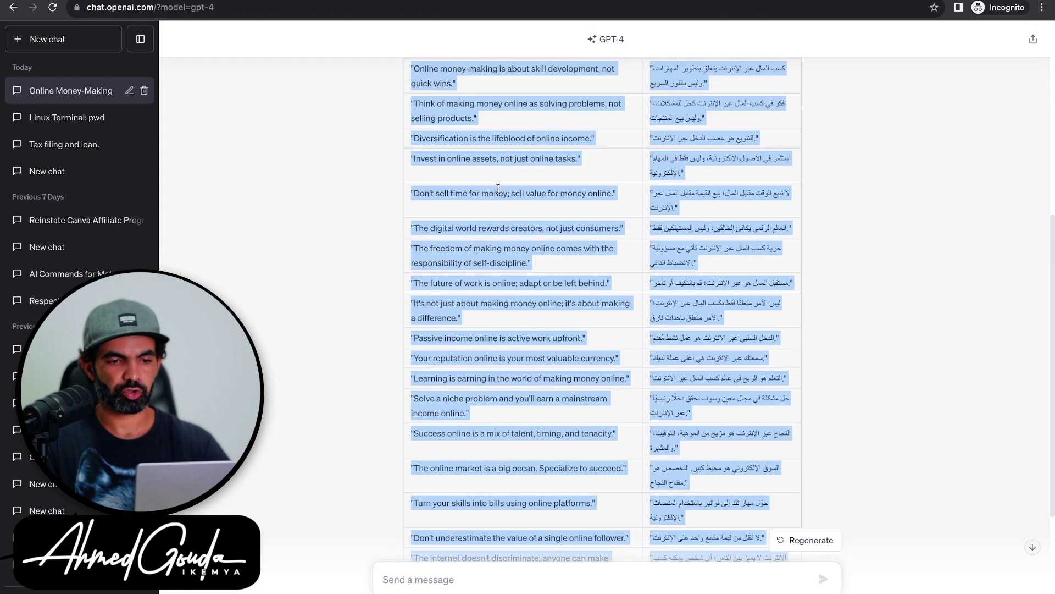
scroll(498, 189, down, 1)
key(alt+Tab)
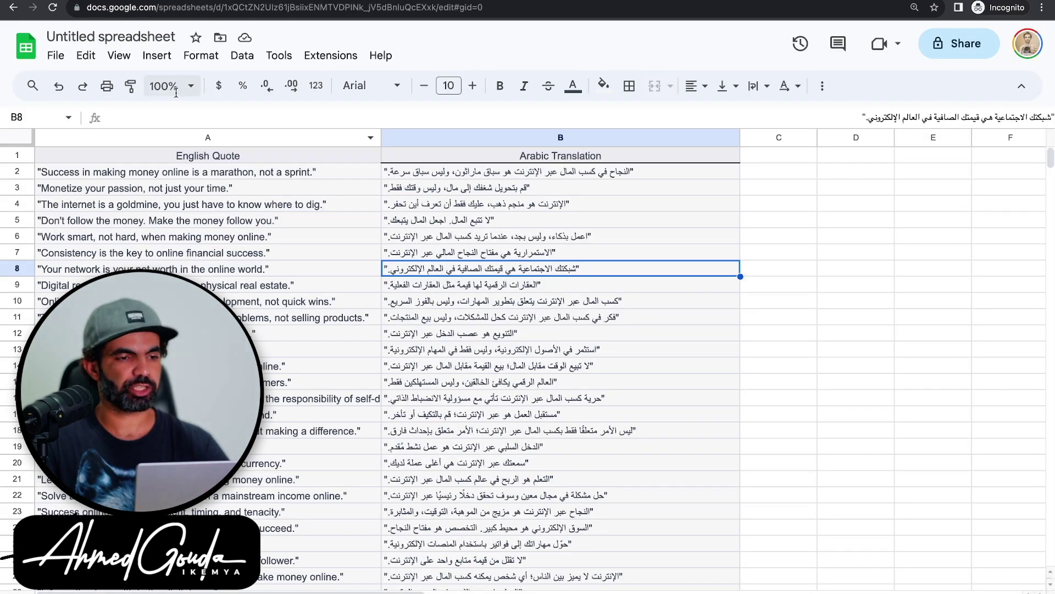
Step: Switch to the Canva quote design and open the Bulk create tool
key(ctrl+Left)
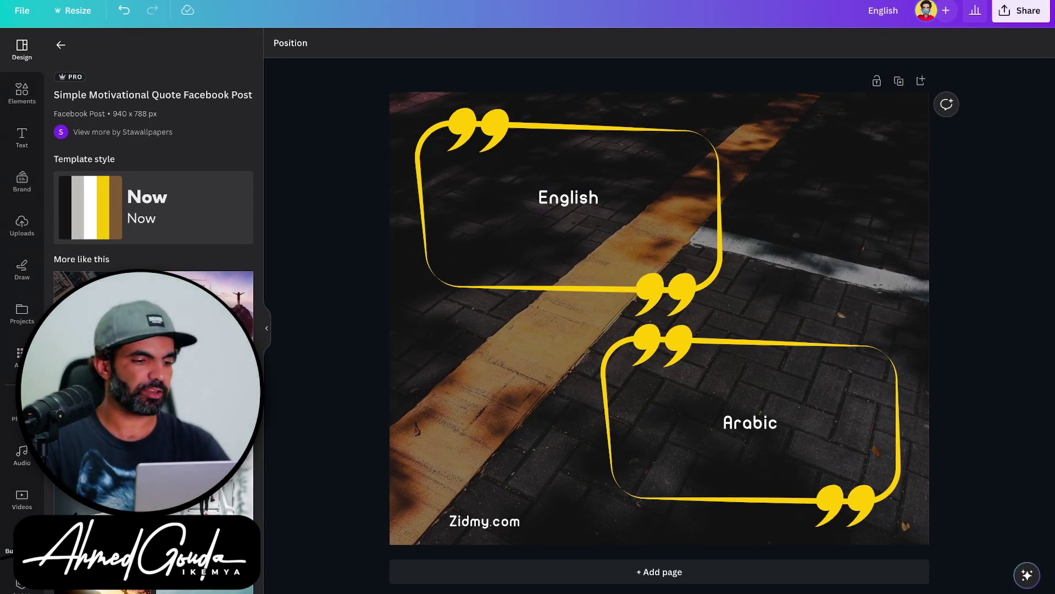
scroll(22, 308, down, 1)
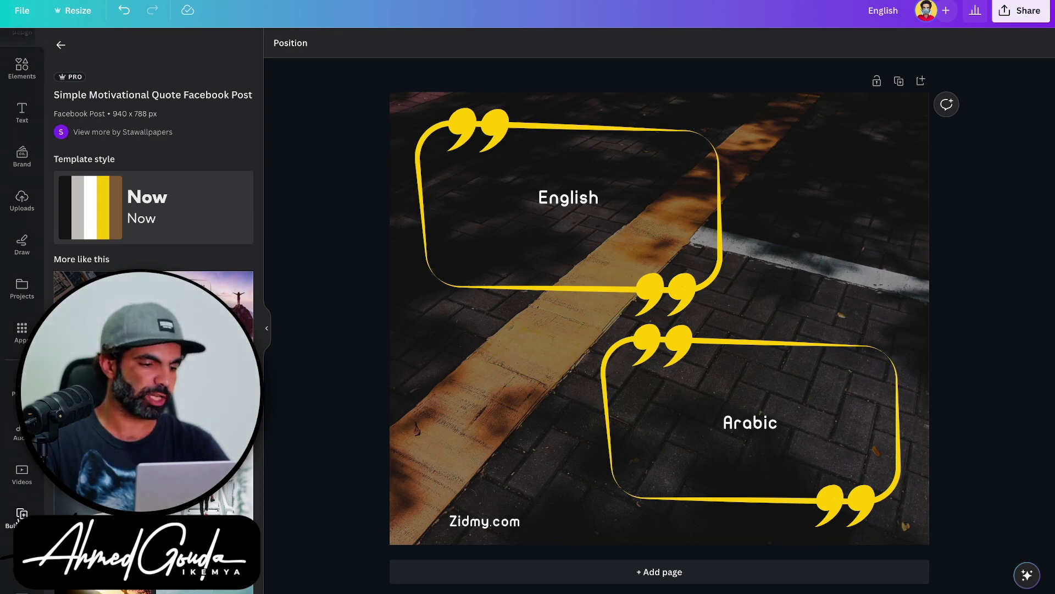
click(61, 45)
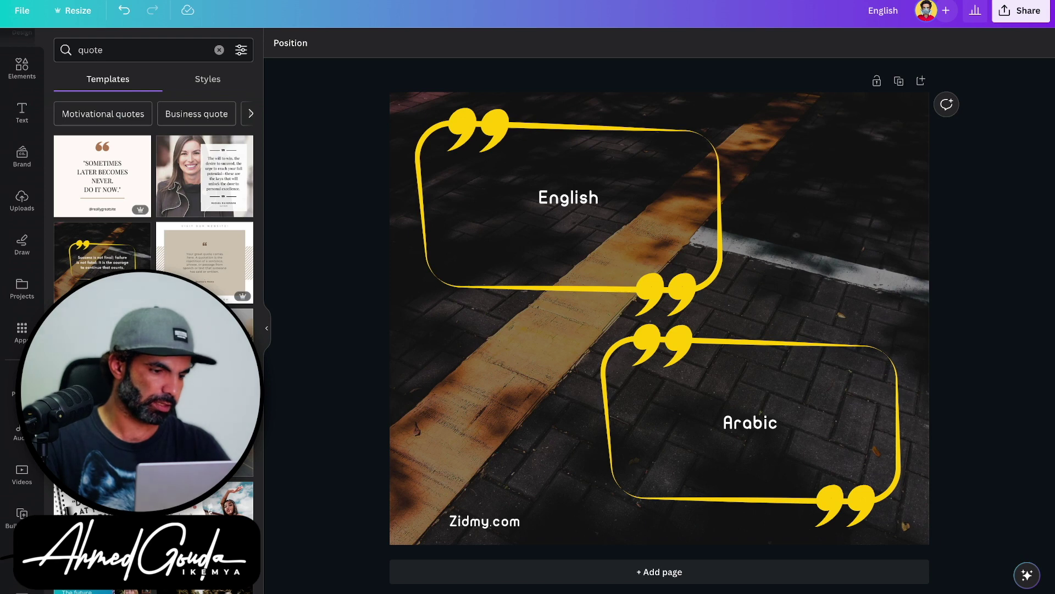
click(22, 331)
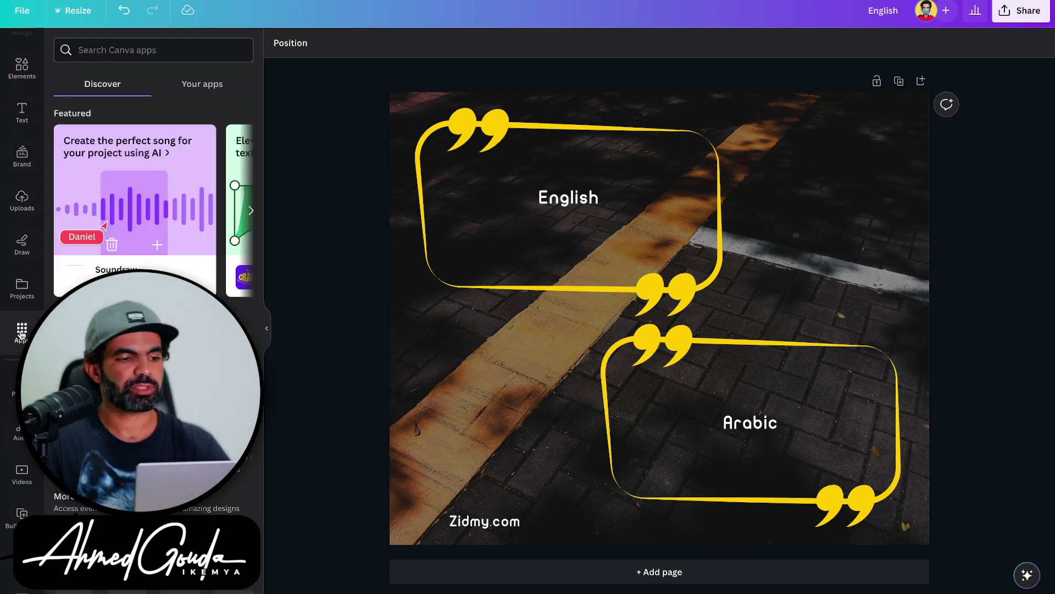
scroll(154, 220, down, 3)
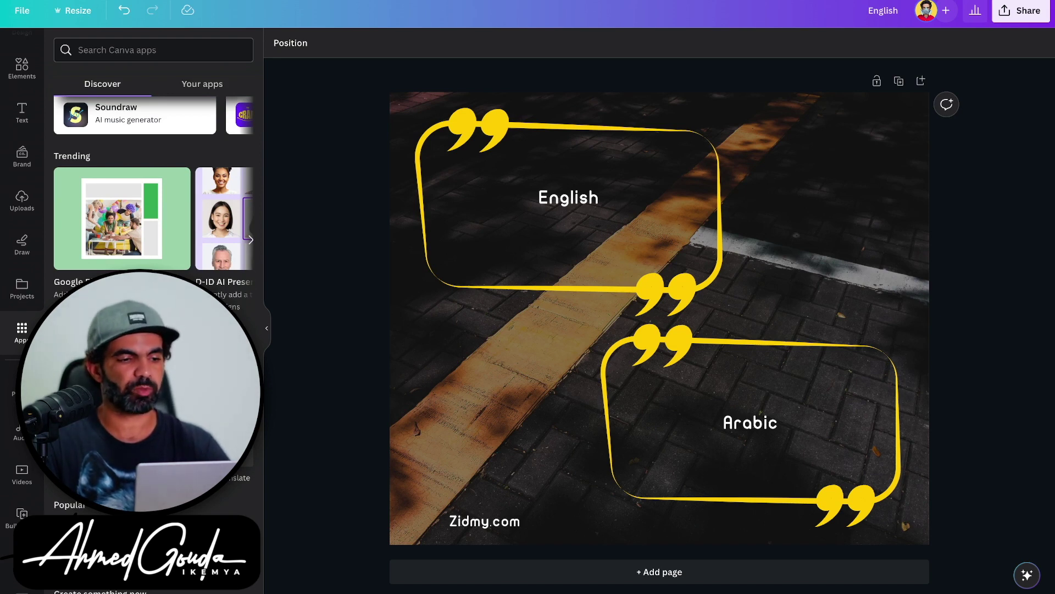
scroll(154, 219, up, 3)
click(22, 517)
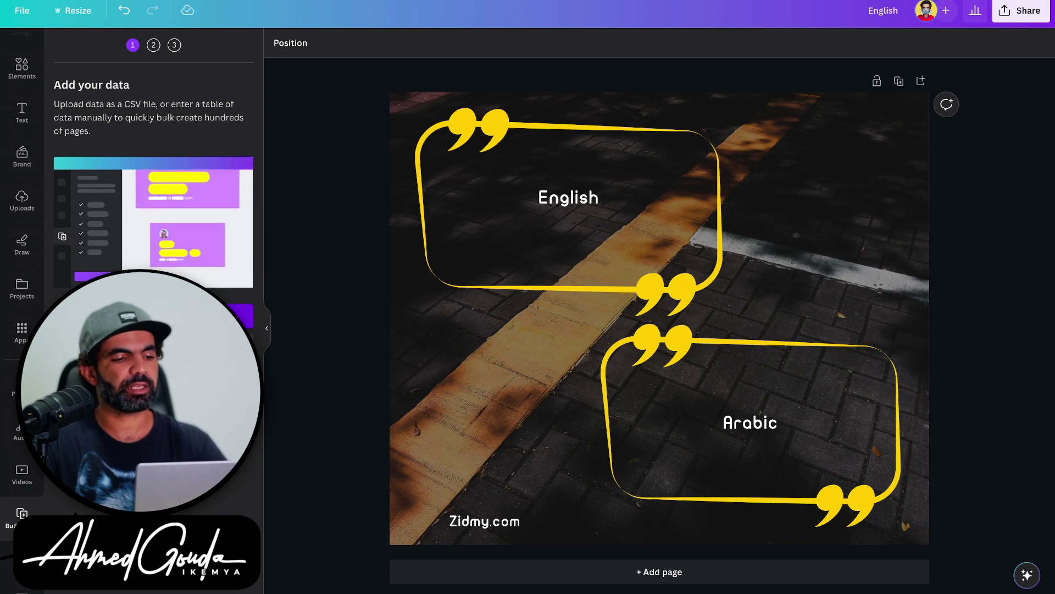
Step: Clear the sample entries from the manual data table and add a second text column
click(242, 315)
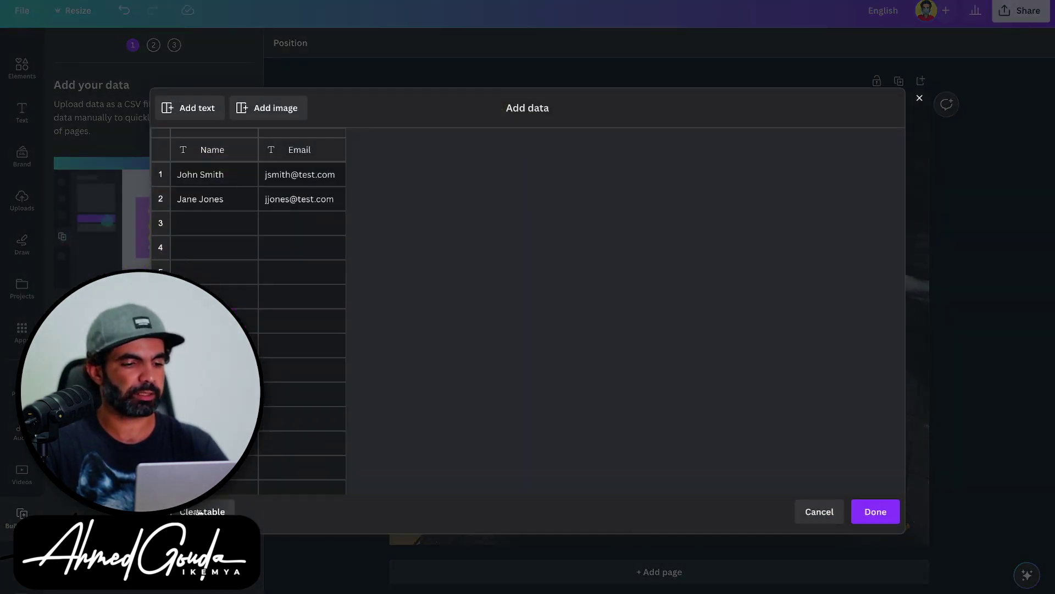
click(199, 512)
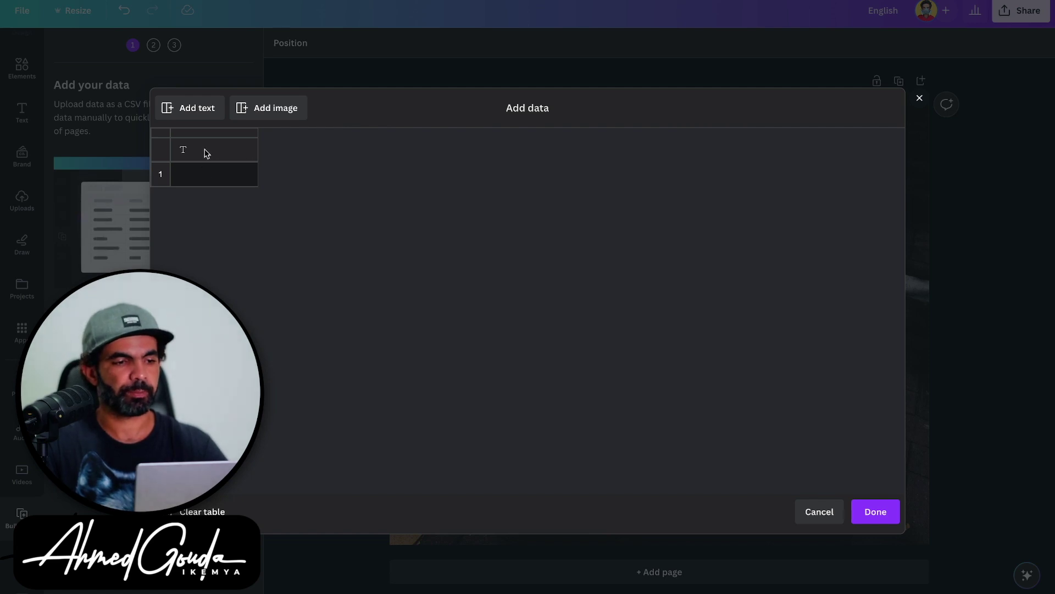
click(205, 109)
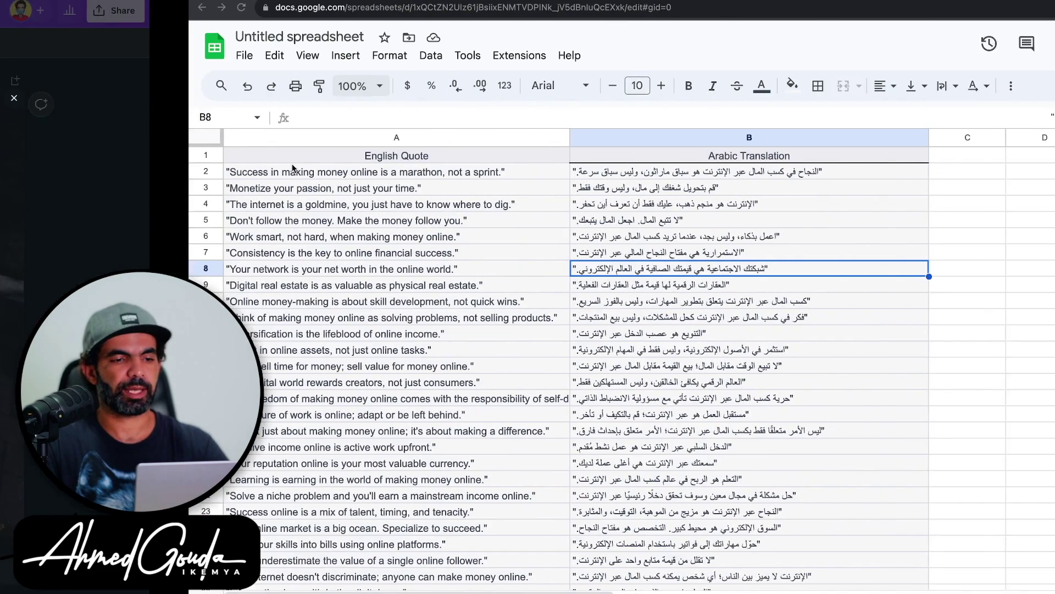
Step: Copy the English Quote column with its header from the spreadsheet into the first column of the Canva data table
click(194, 156)
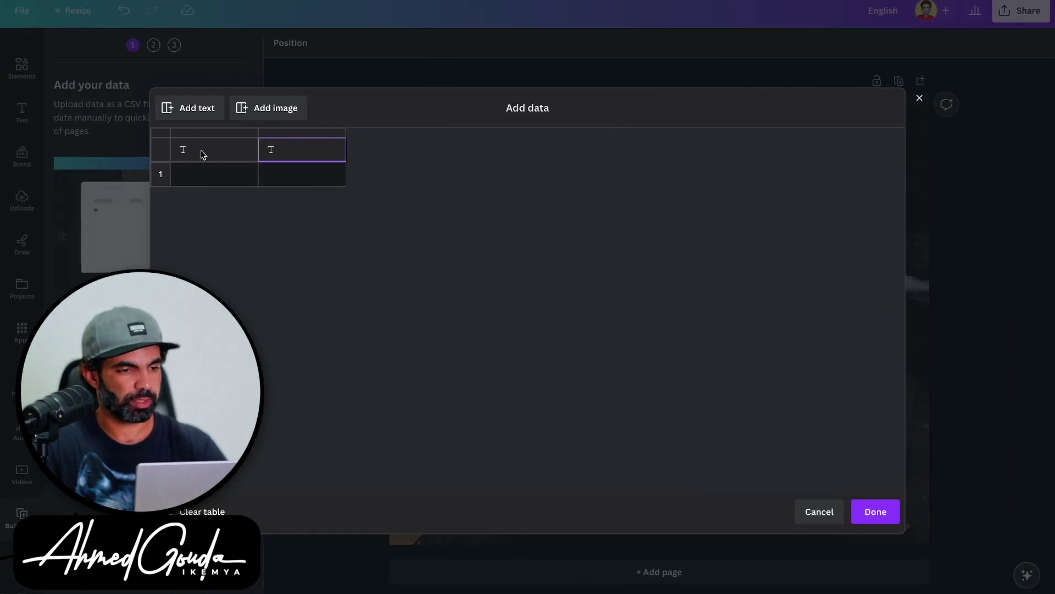
click(192, 154)
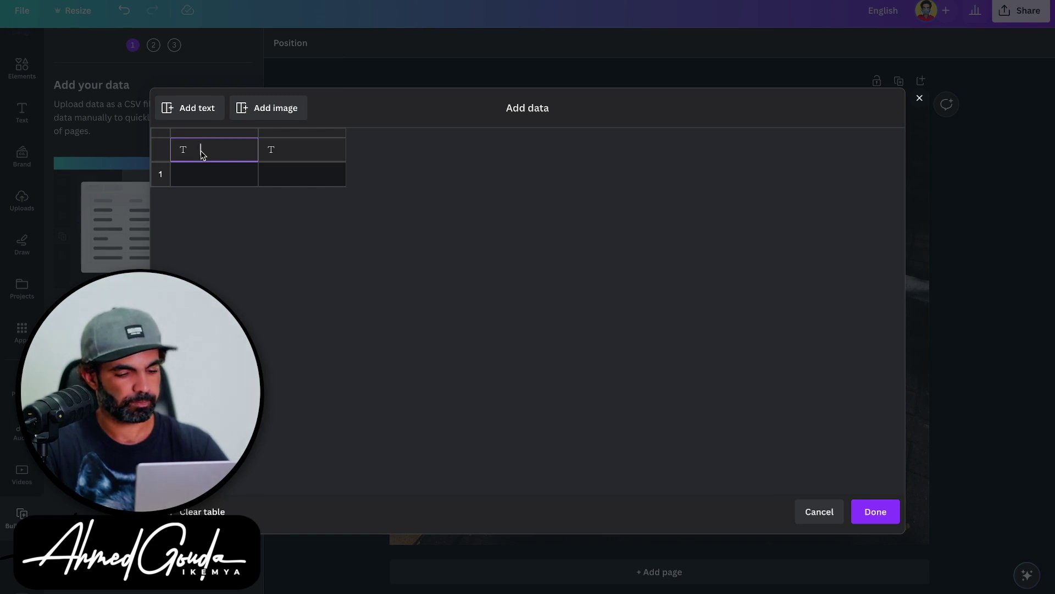
key(ctrl+v)
scroll(203, 188, down, 7)
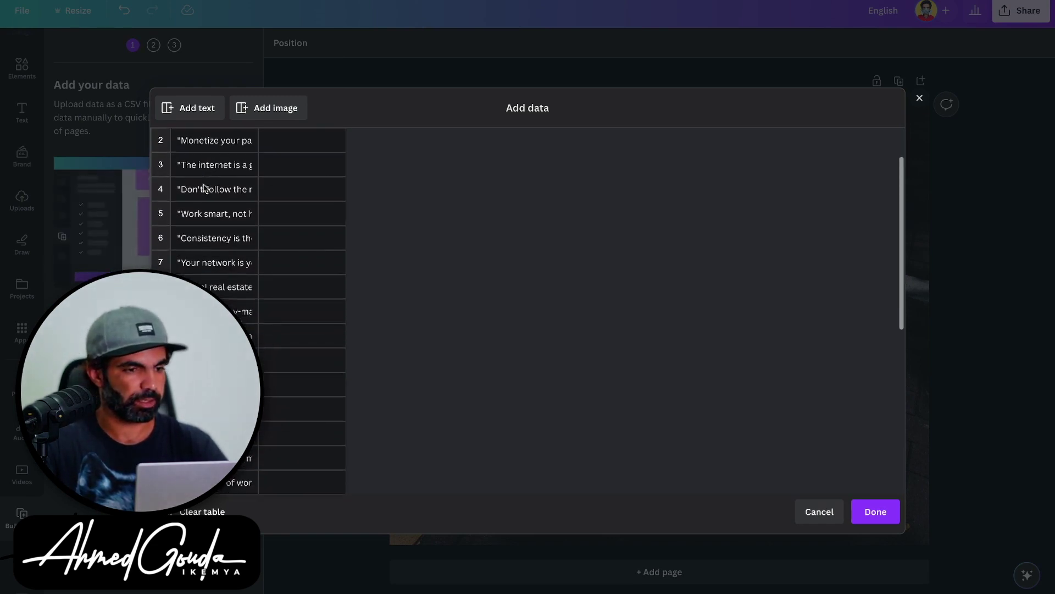
scroll(203, 188, up, 6)
scroll(247, 185, up, 1)
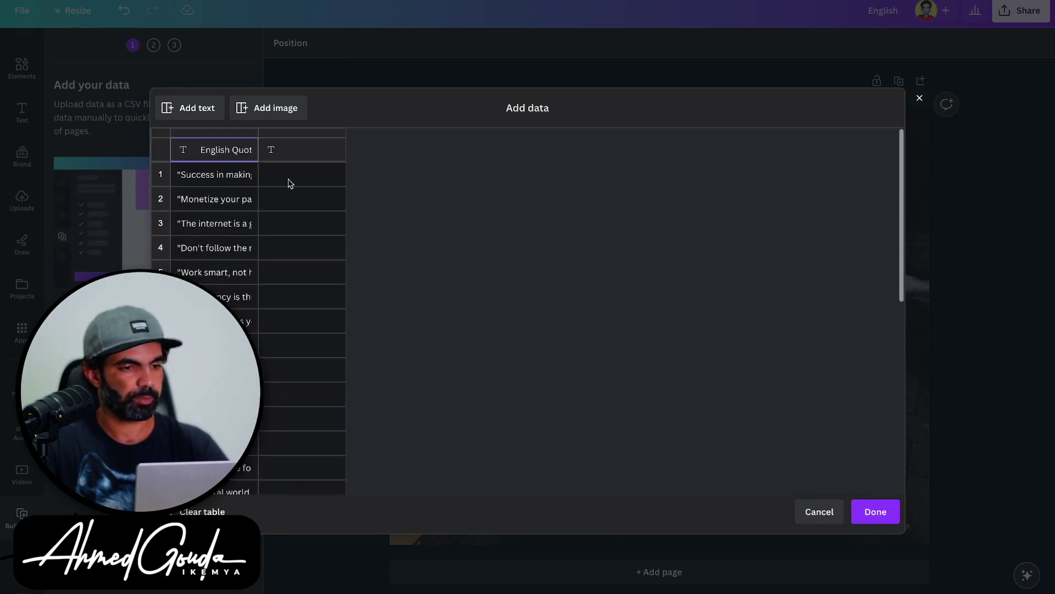
Step: Copy the Arabic Translation column with its header from the spreadsheet into the second data column and finish the data entry
key(ctrl+Right)
scroll(476, 319, down, 10)
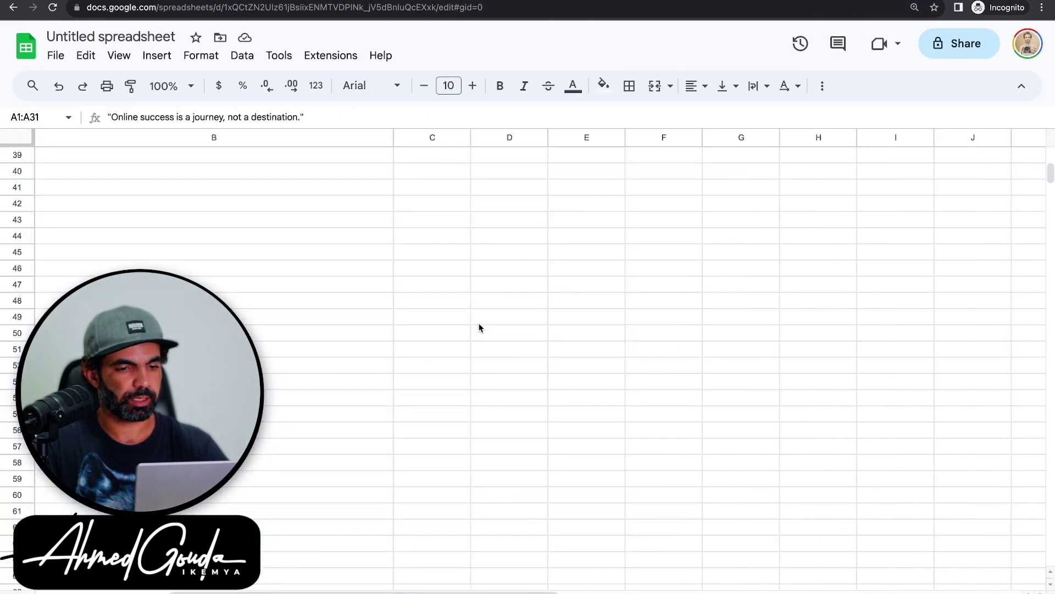
scroll(478, 325, up, 5)
click(478, 325)
key(ctrl+shift+Up)
key(ctrl+Left)
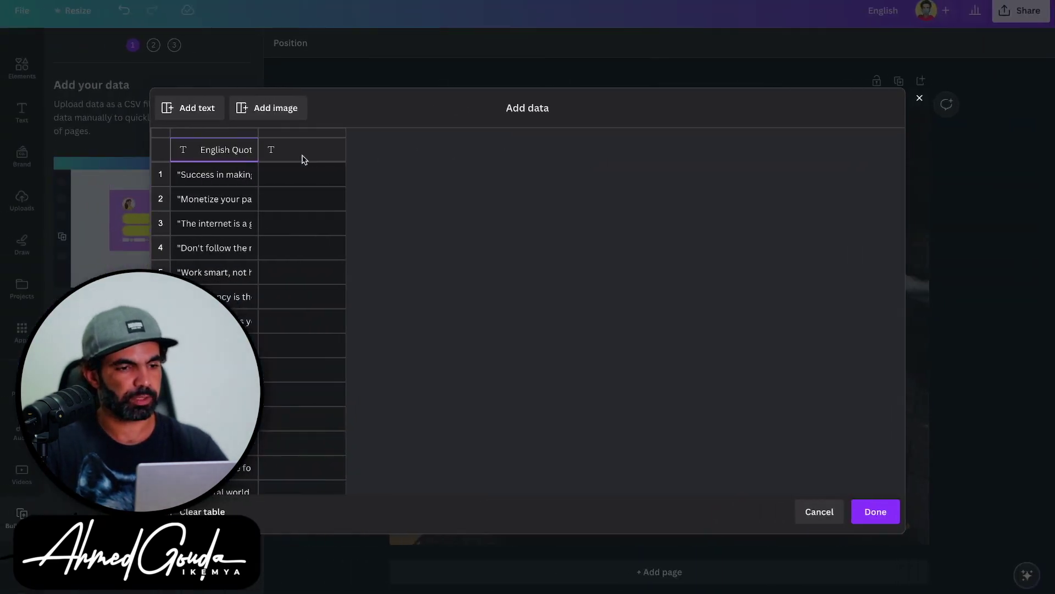
click(296, 157)
key(ctrl+v)
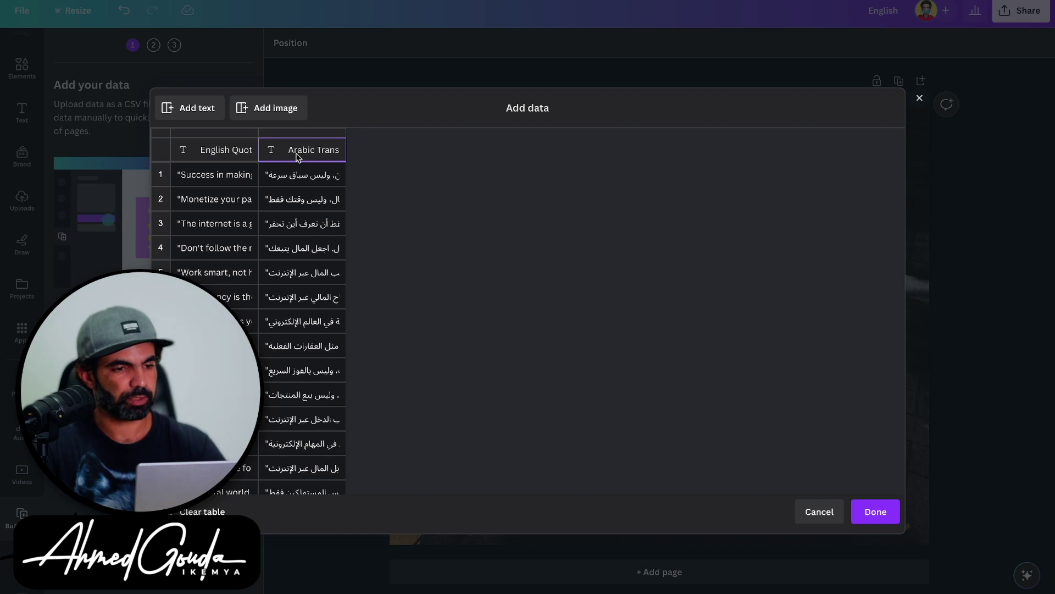
scroll(283, 357, down, 1)
scroll(278, 407, down, 6)
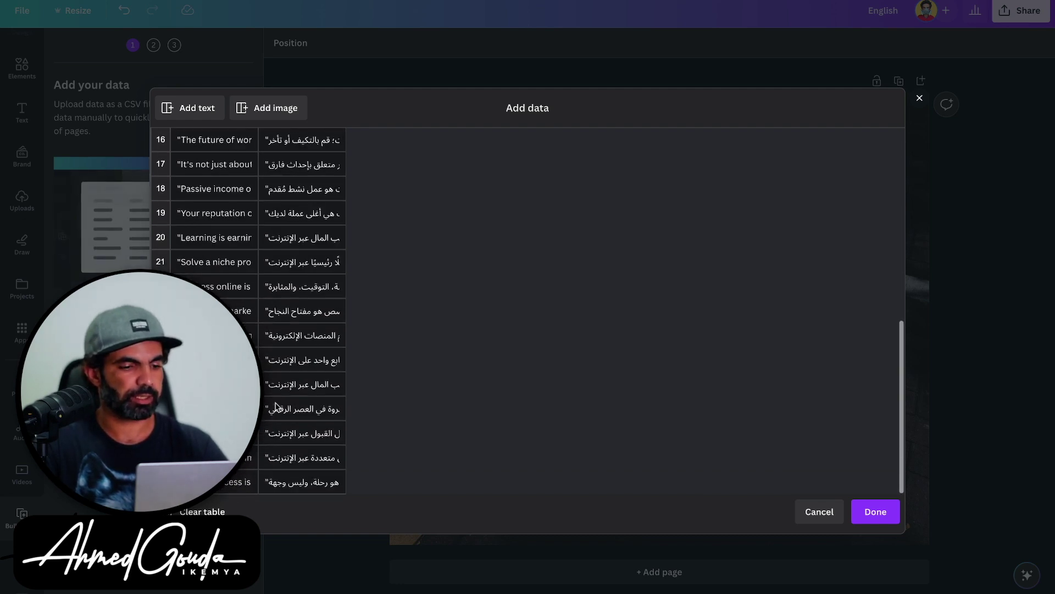
click(876, 512)
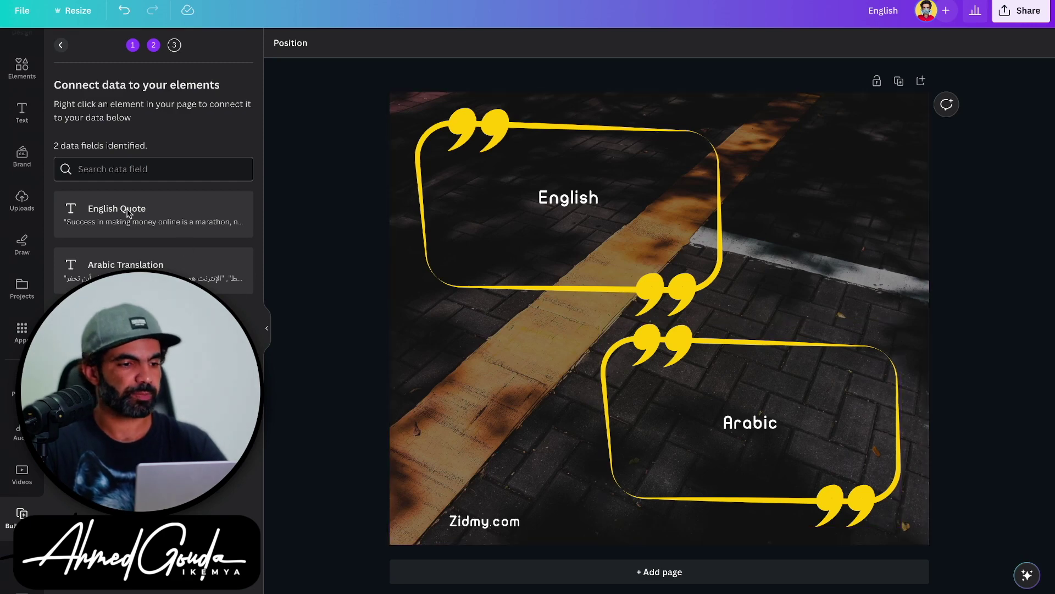
Step: Connect the "English" text in the upper frame to the English Quote data field
click(567, 204)
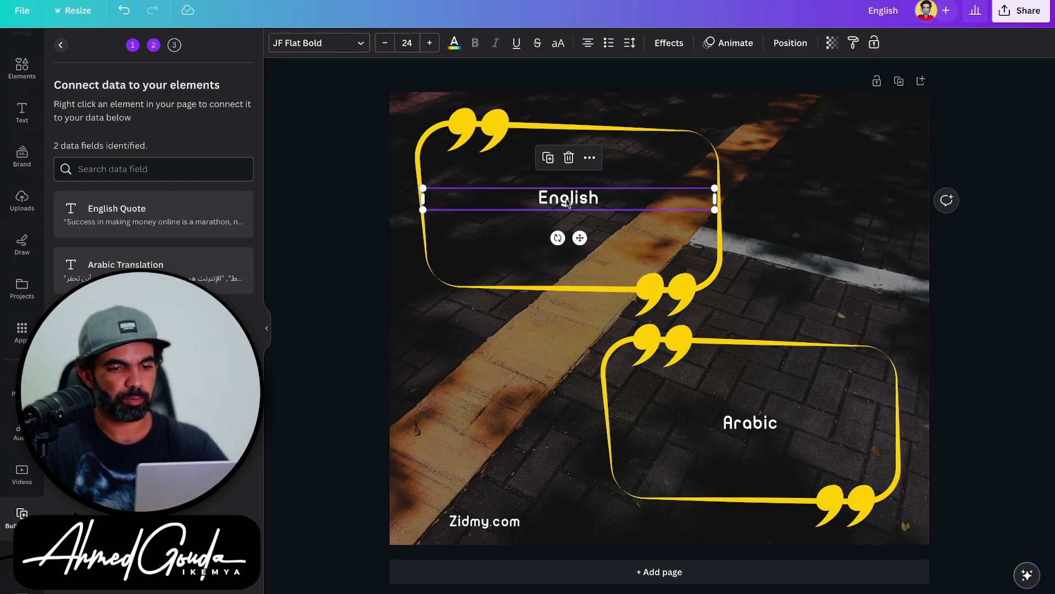
right_click(567, 203)
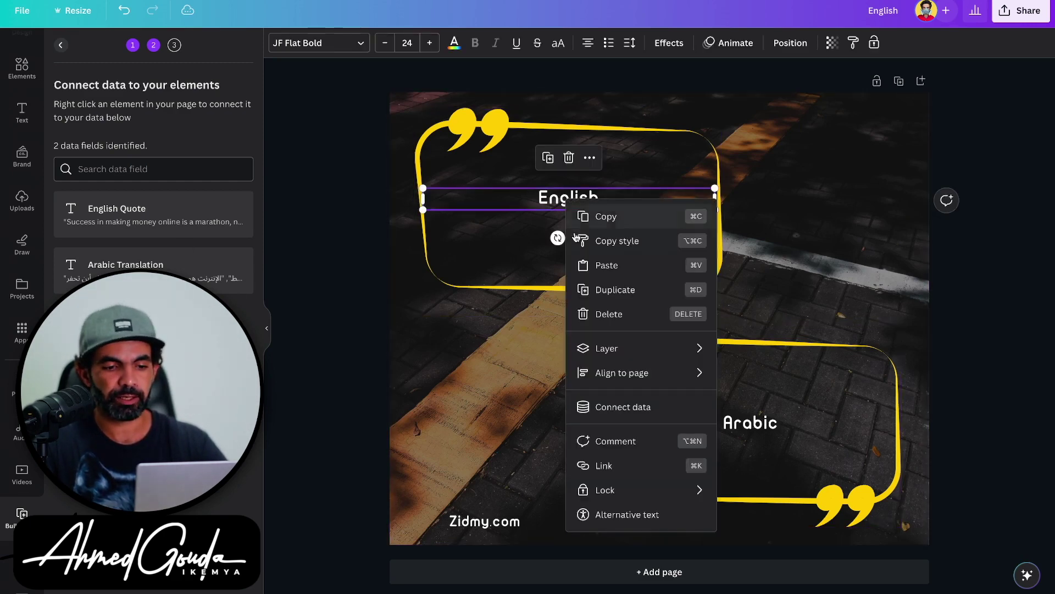
click(620, 409)
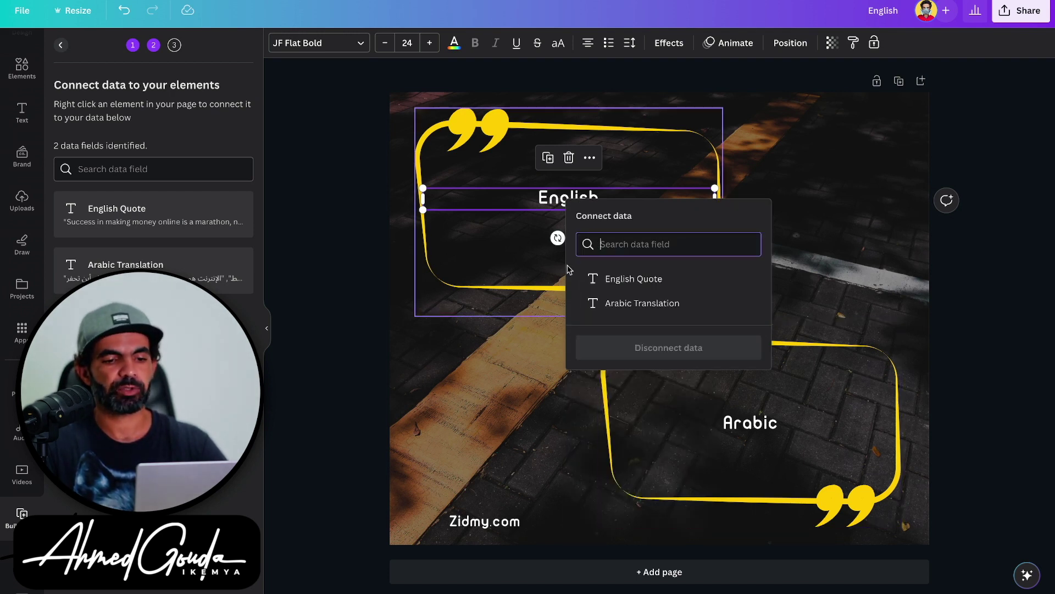
click(623, 281)
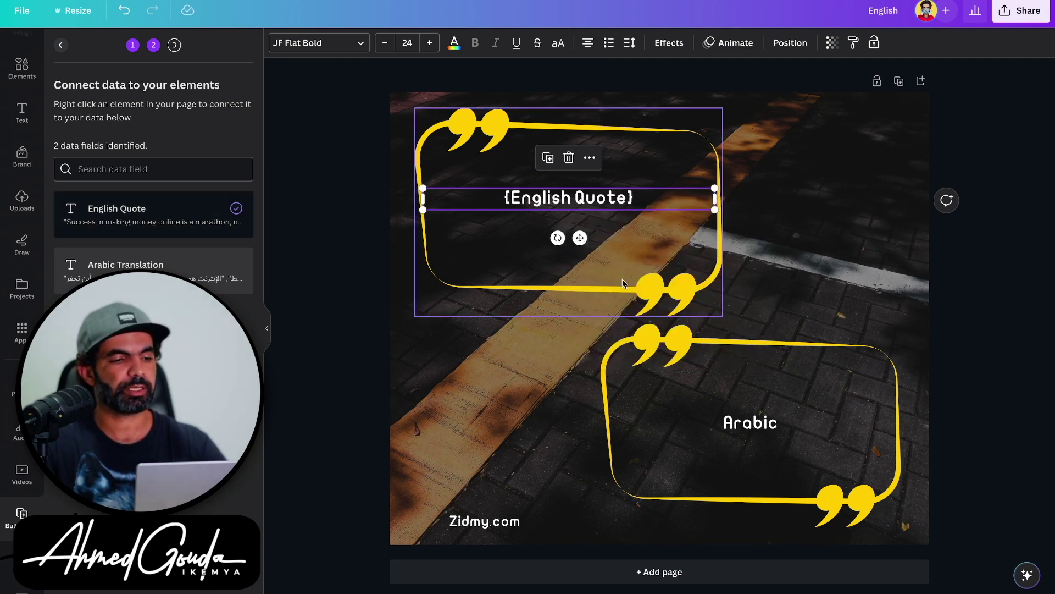
Step: Connect the "Arabic" text in the lower frame to the Arabic Translation data field
click(739, 418)
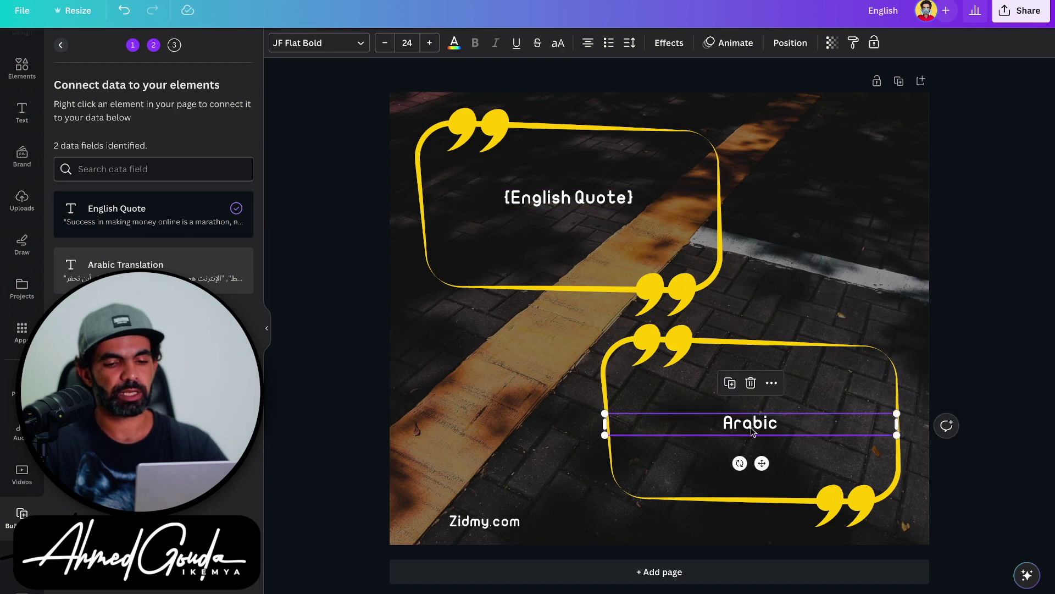
right_click(752, 431)
click(750, 431)
click(757, 416)
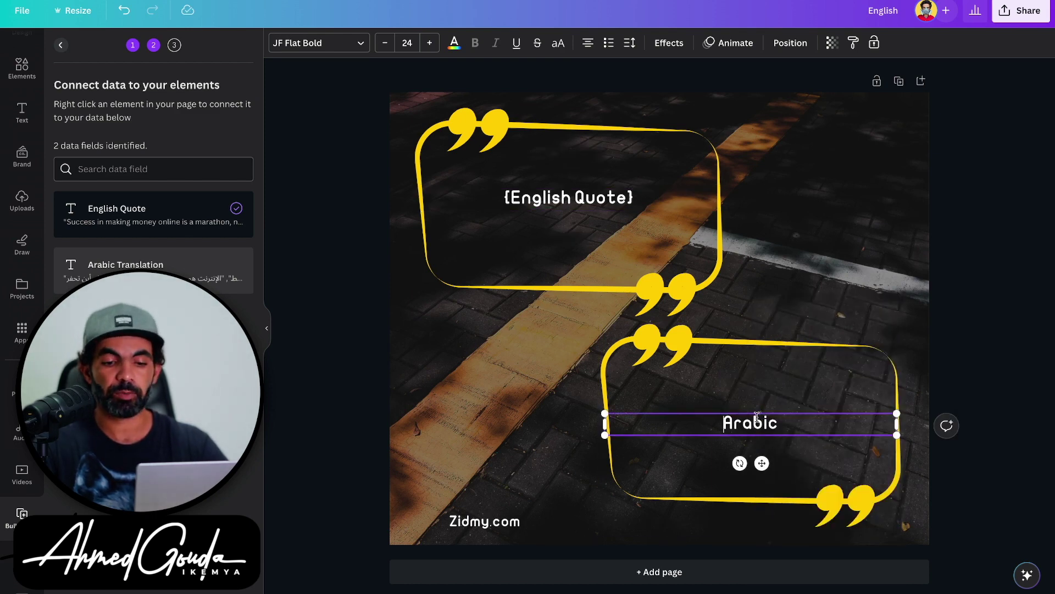
click(698, 395)
click(741, 423)
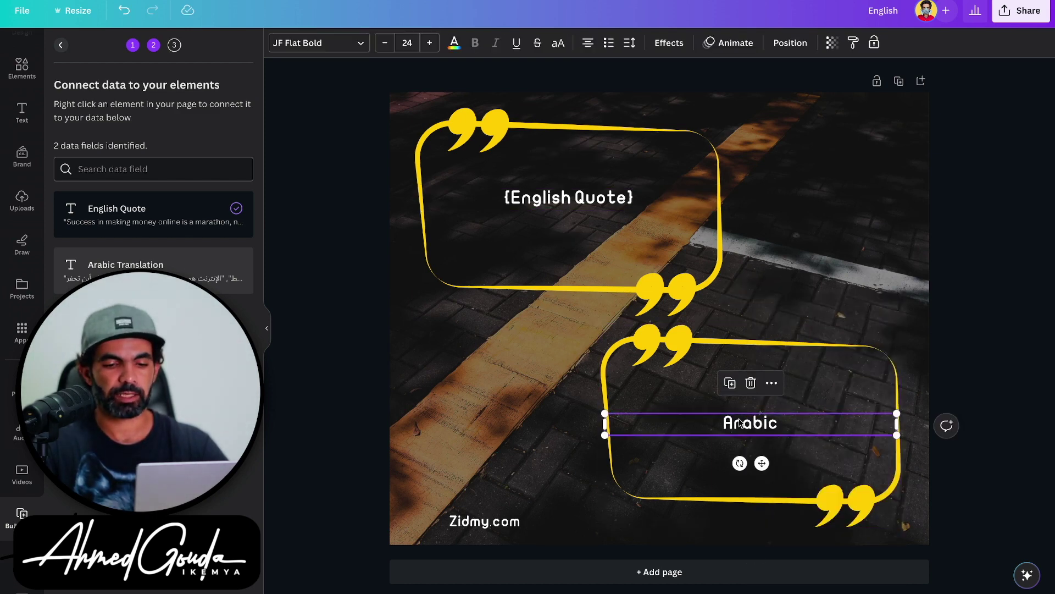
click(772, 383)
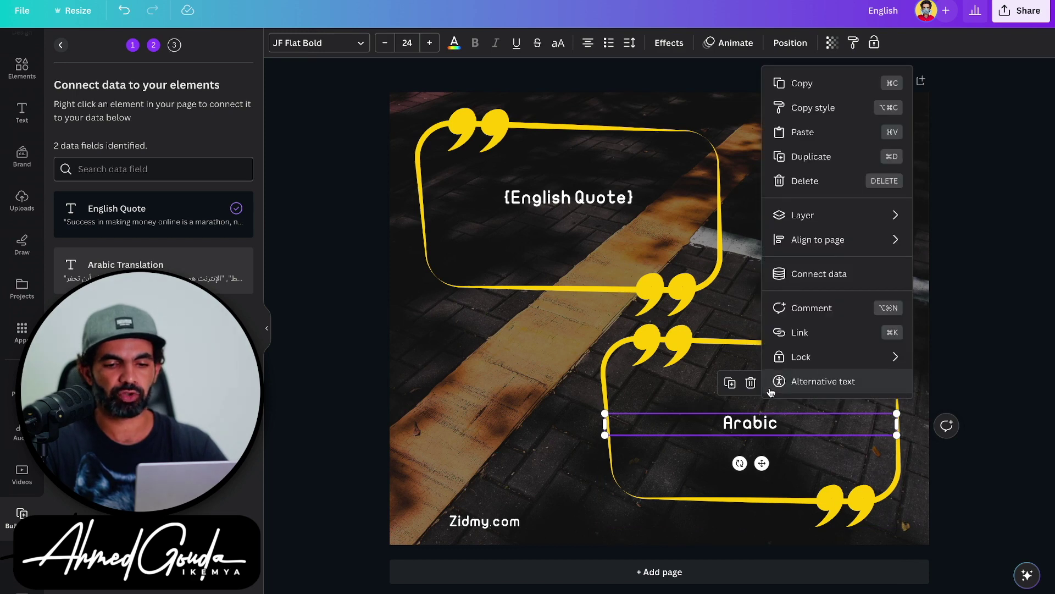
click(808, 274)
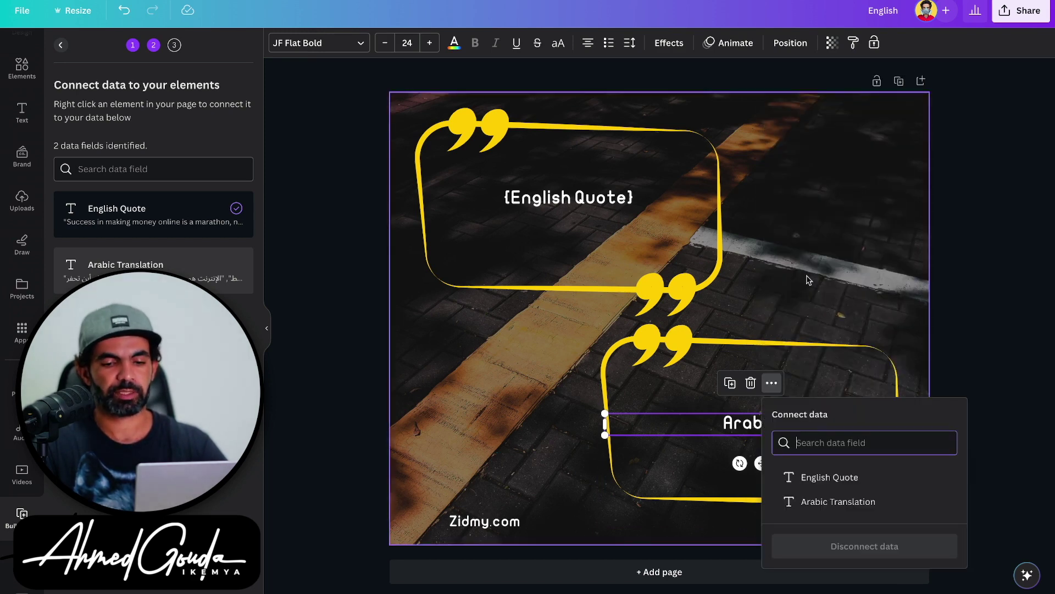
click(828, 500)
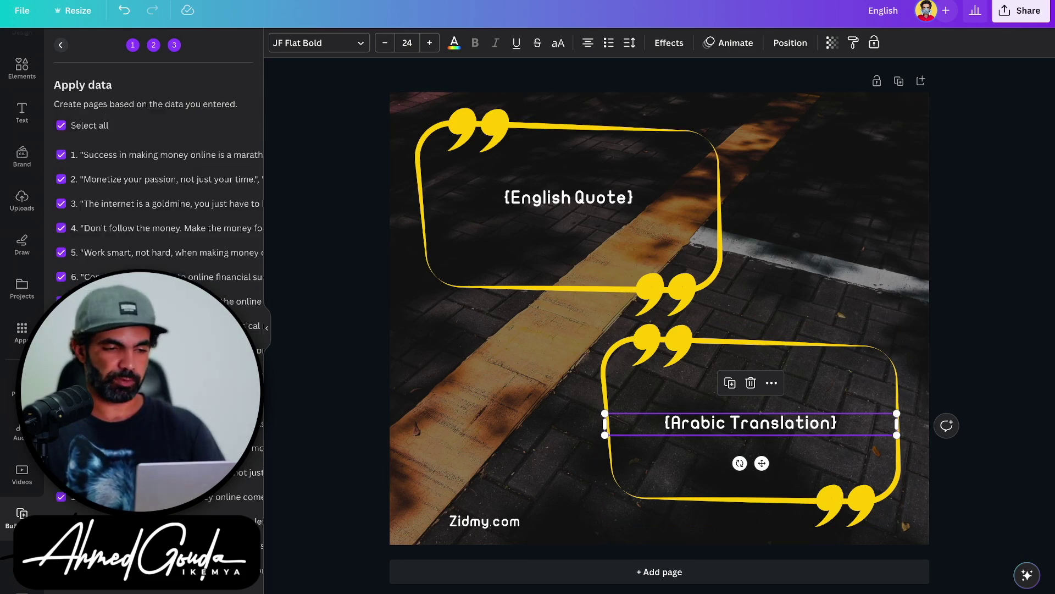
Step: Check the list of quote rows and generate pages from all of them
scroll(153, 275, down, 5)
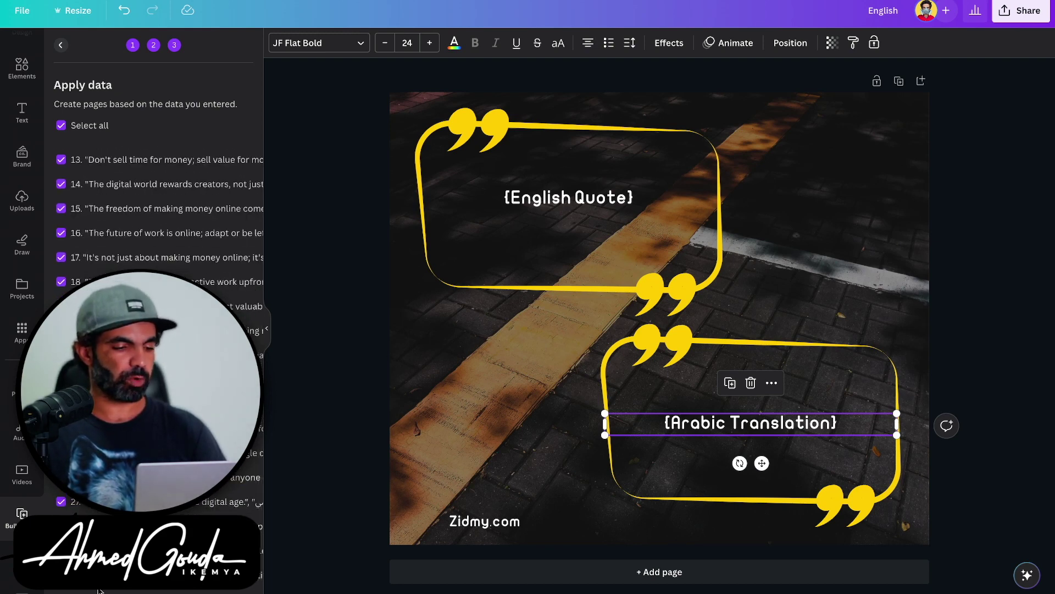
scroll(106, 260, up, 5)
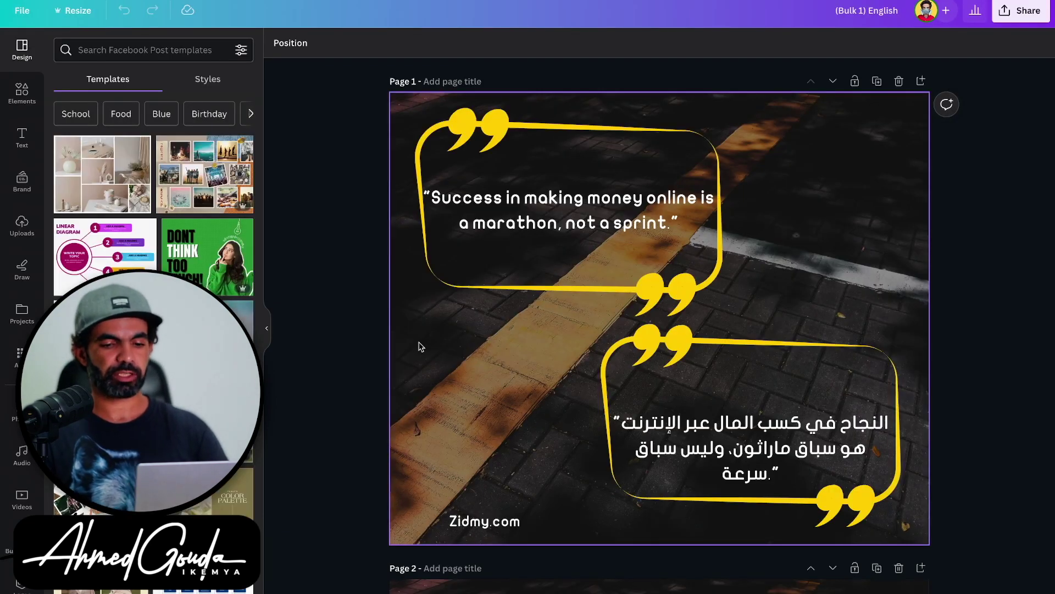
Step: Look through the generated pages to check how the English and Arabic quotes fit inside their frames
scroll(419, 346, down, 1)
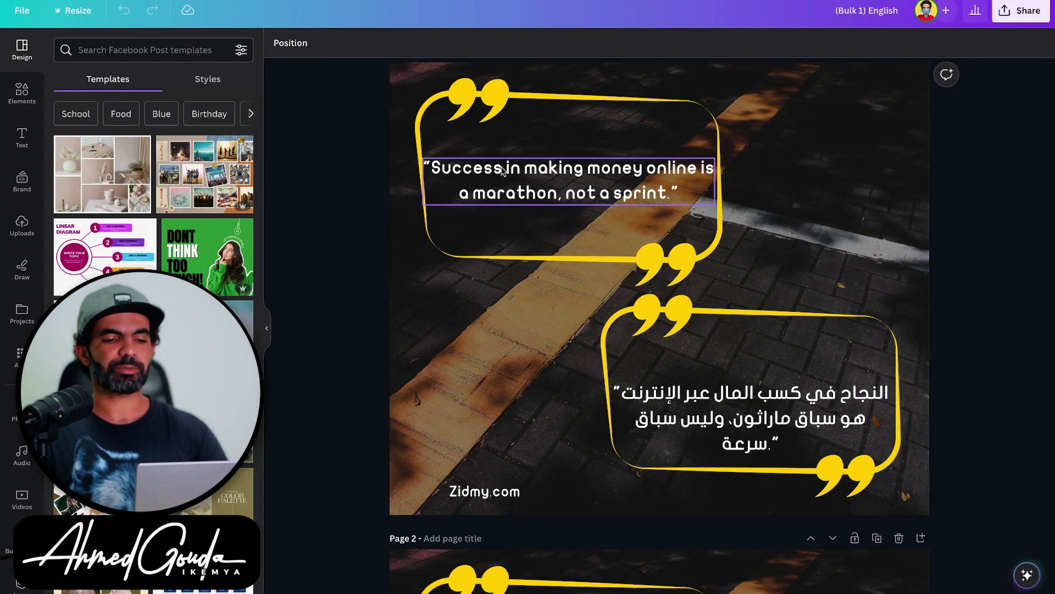
scroll(574, 416, down, 15)
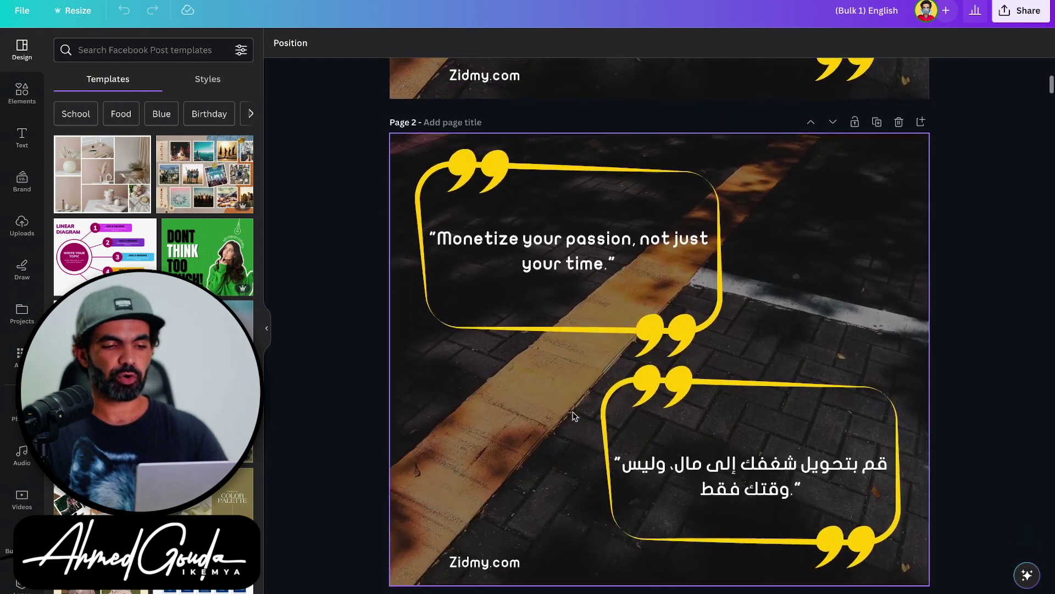
scroll(573, 416, down, 1)
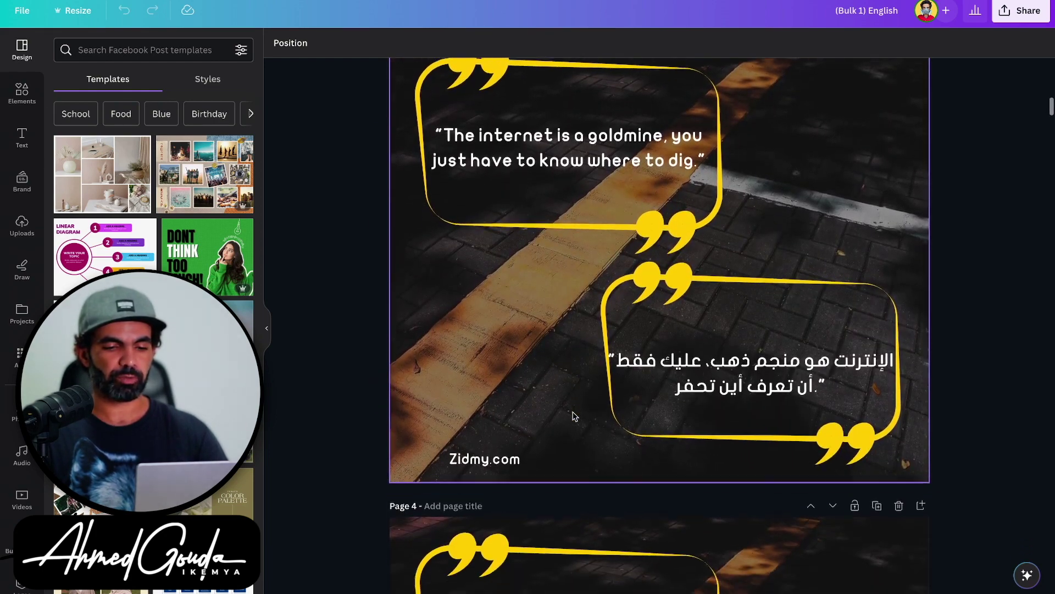
scroll(556, 394, down, 4)
scroll(556, 394, down, 12)
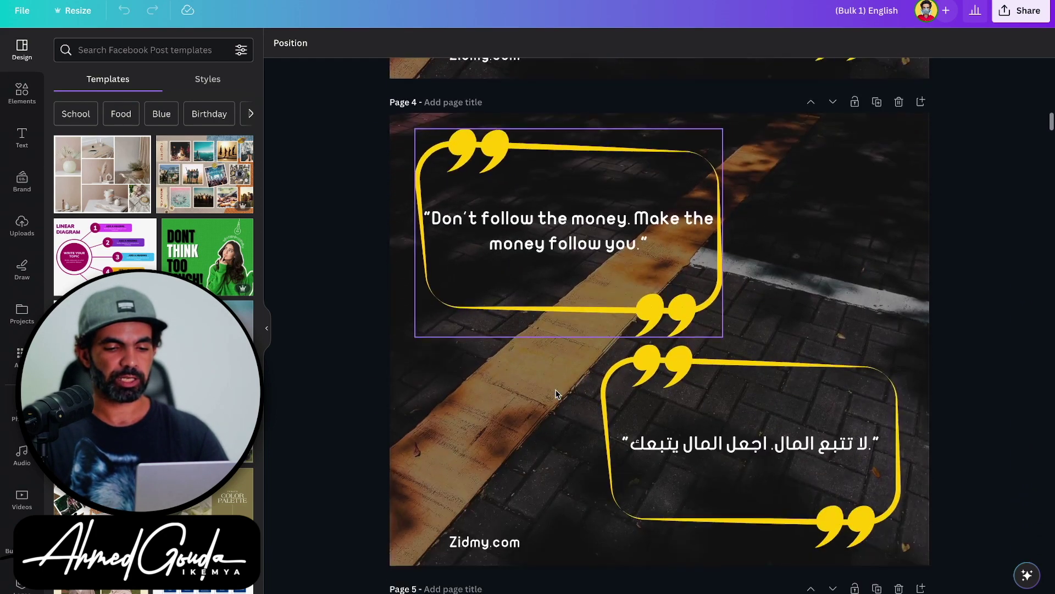
scroll(556, 394, down, 20)
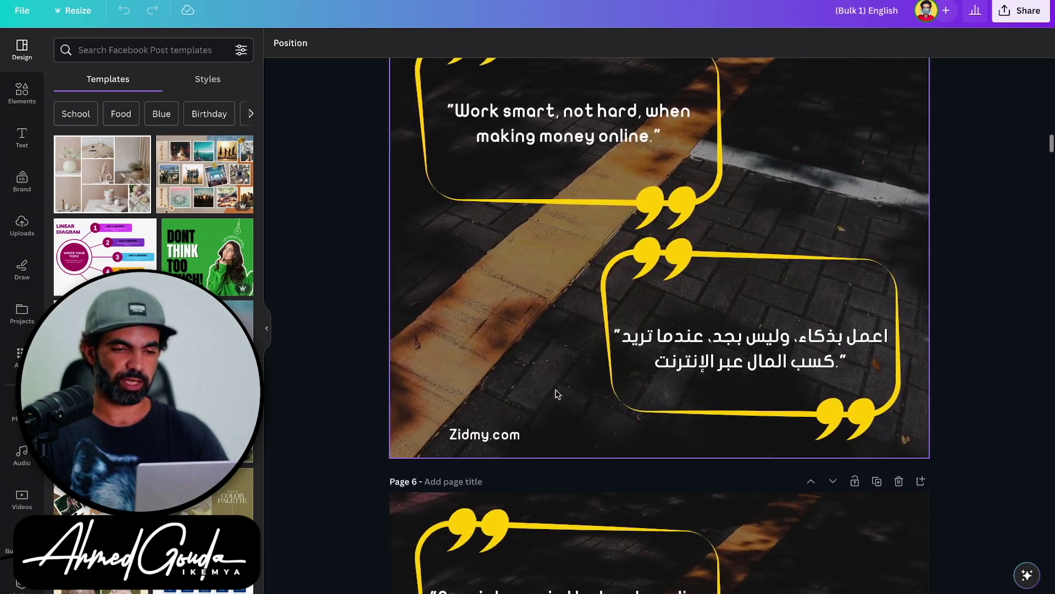
scroll(556, 394, down, 20)
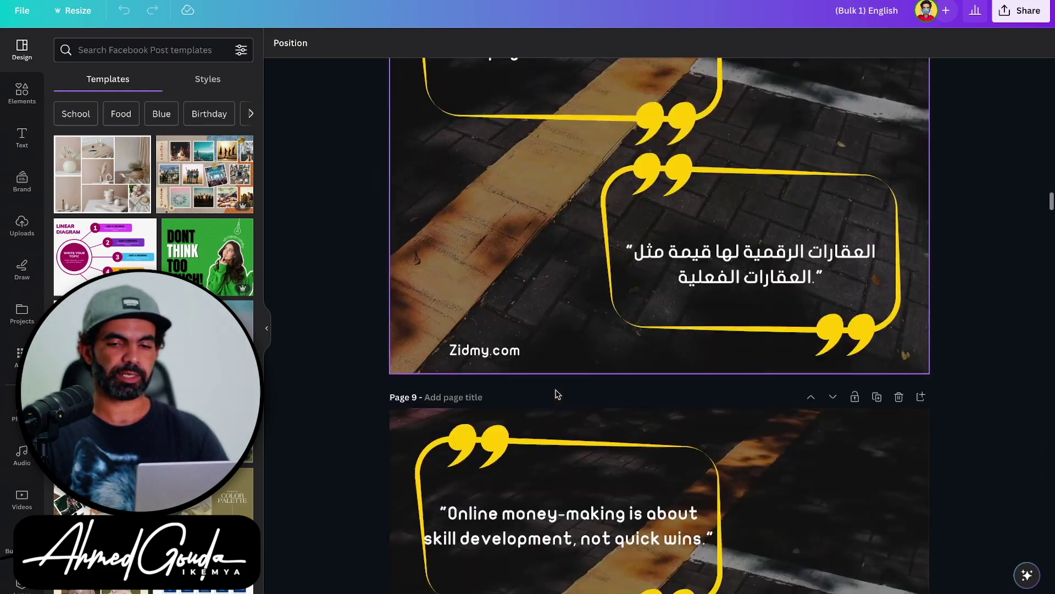
scroll(556, 394, down, 20)
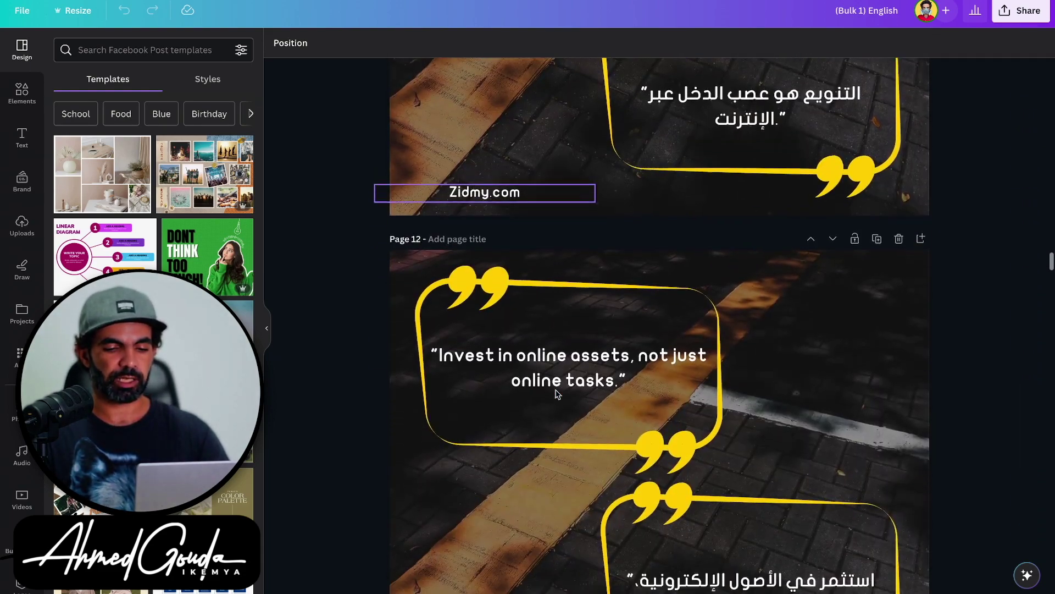
scroll(630, 530, down, 5)
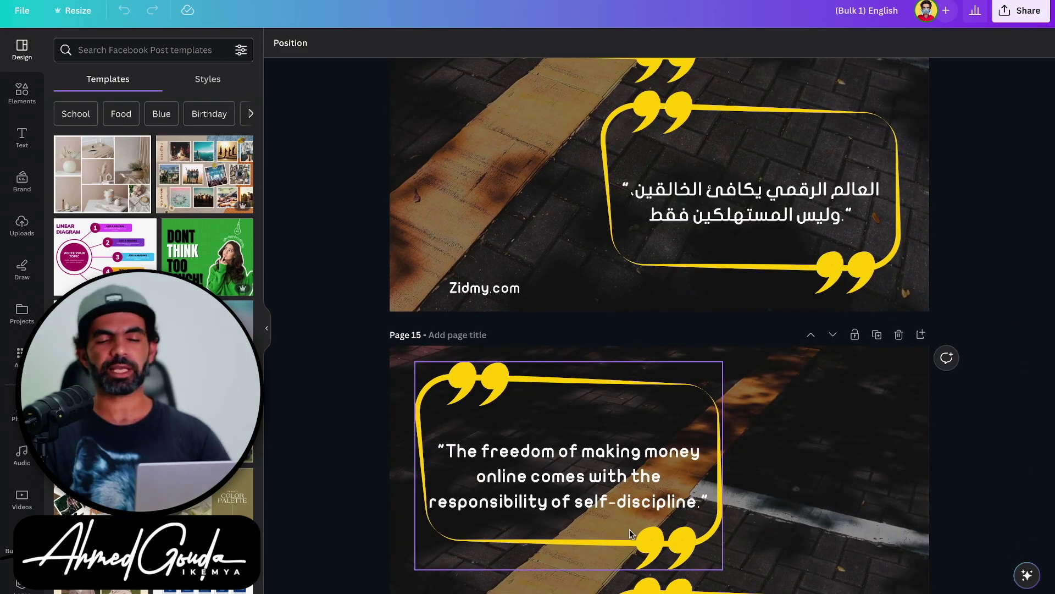
scroll(630, 531, down, 20)
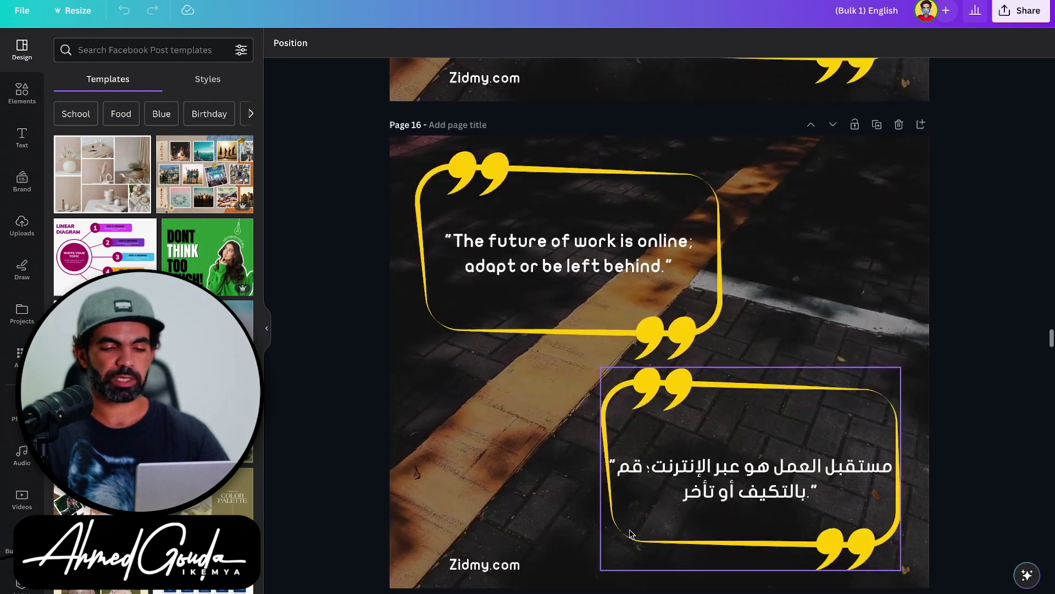
scroll(629, 534, down, 1)
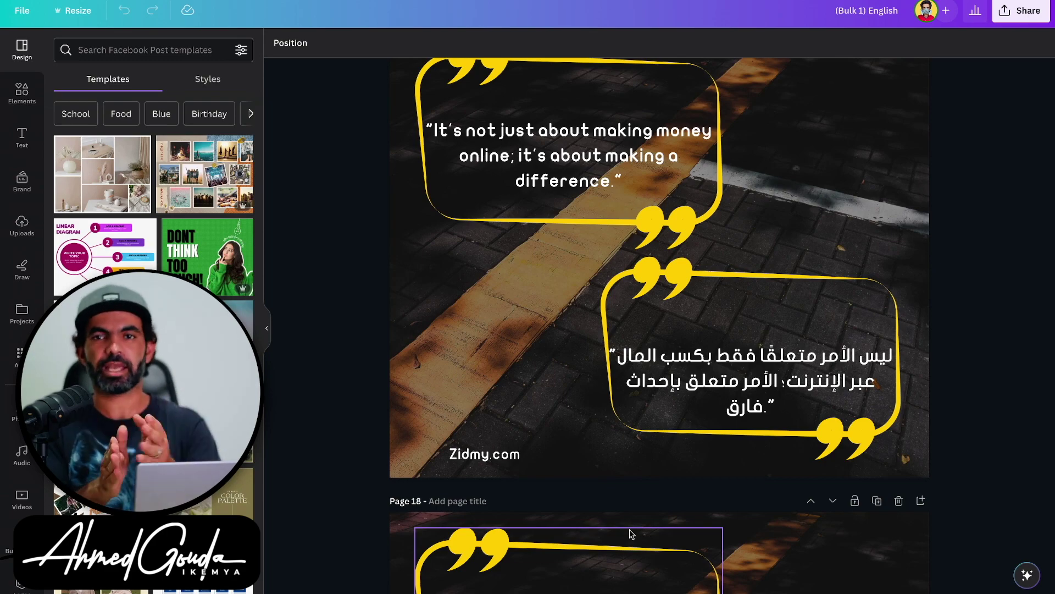
scroll(630, 533, down, 20)
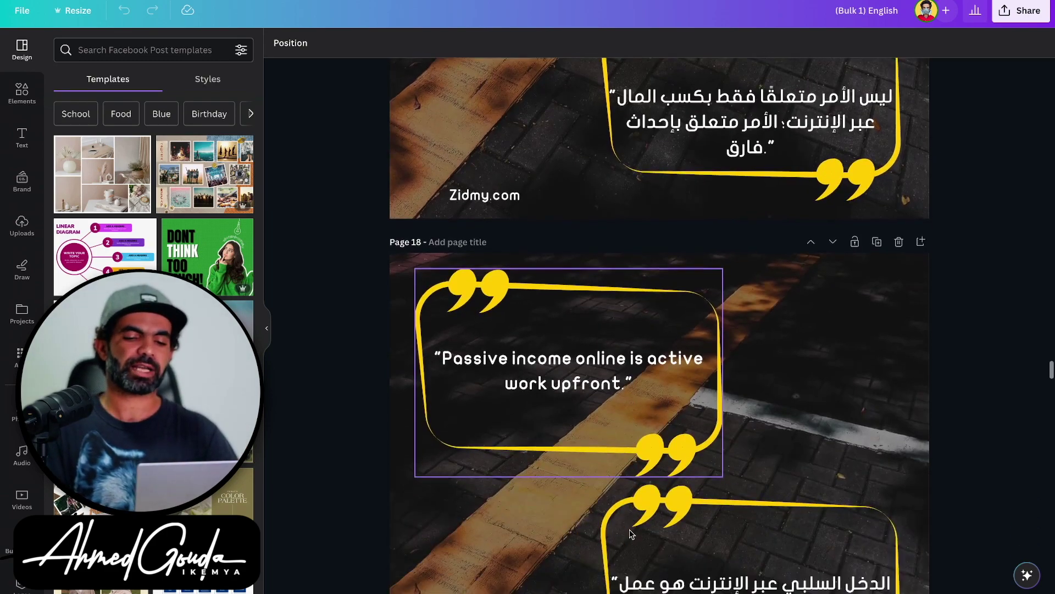
scroll(631, 533, down, 20)
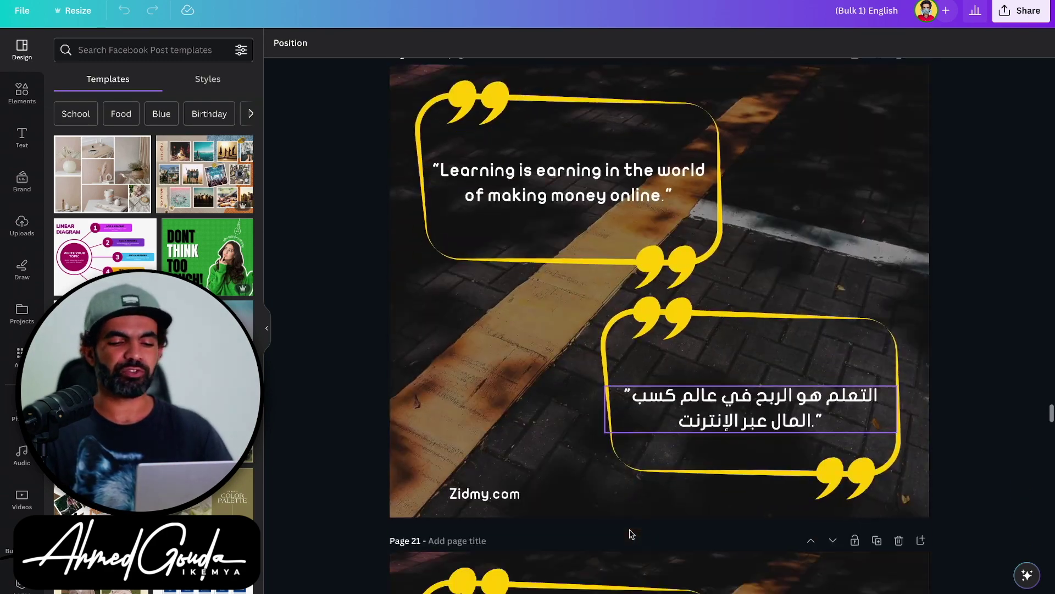
scroll(631, 533, down, 20)
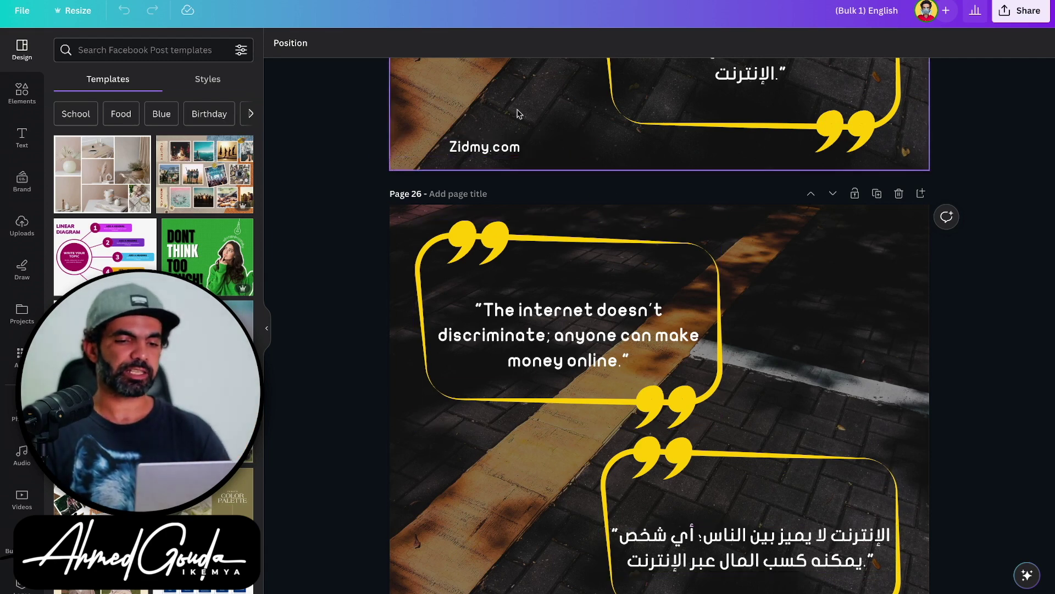
scroll(517, 114, up, 20)
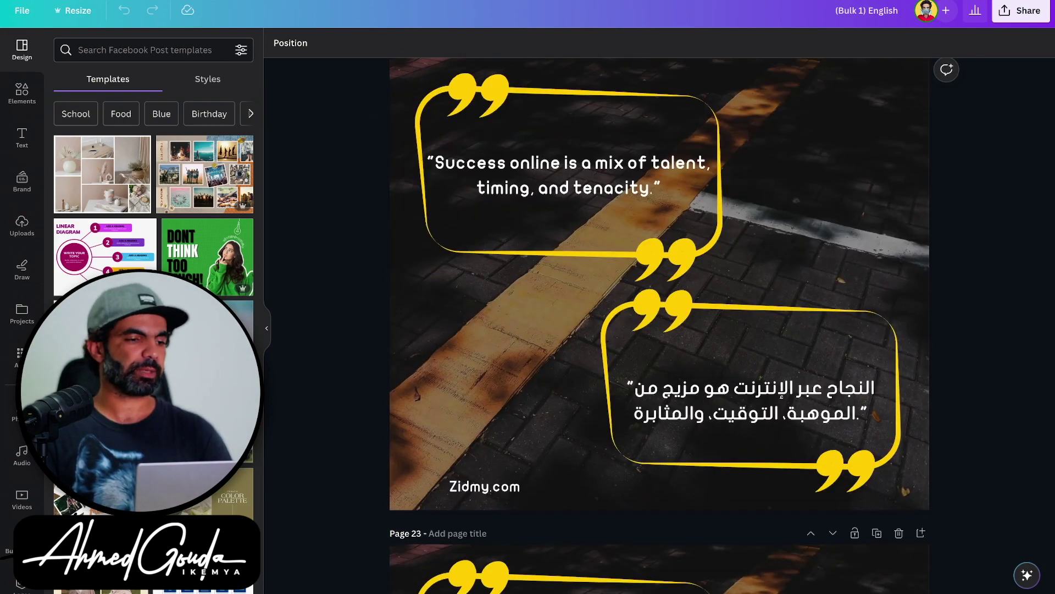
Step: Go back to the Canva home page and create a new blank Mobile Video design from the video formats
click(24, 11)
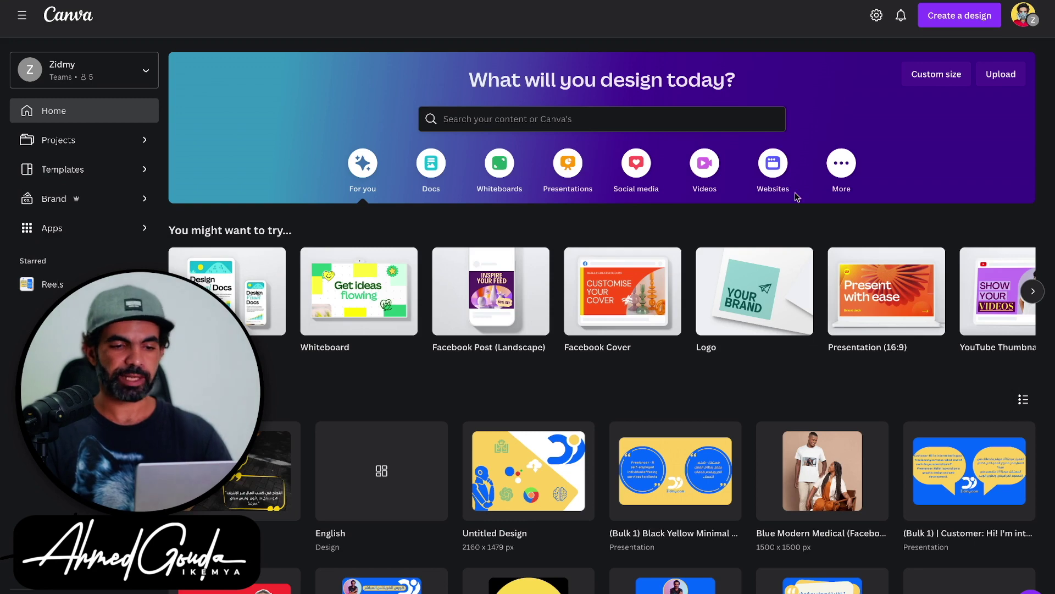
click(704, 163)
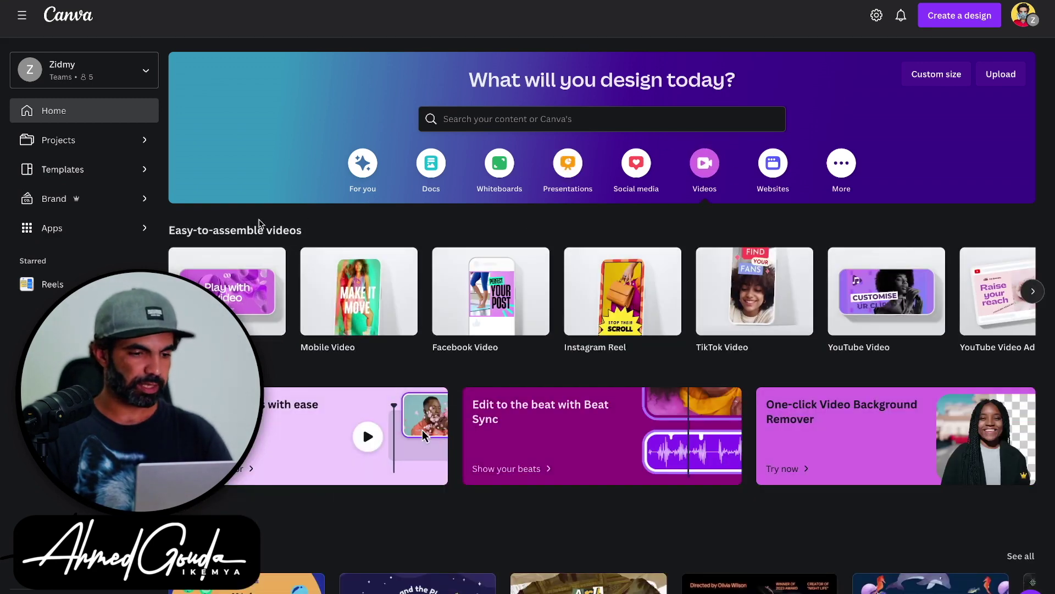
click(335, 254)
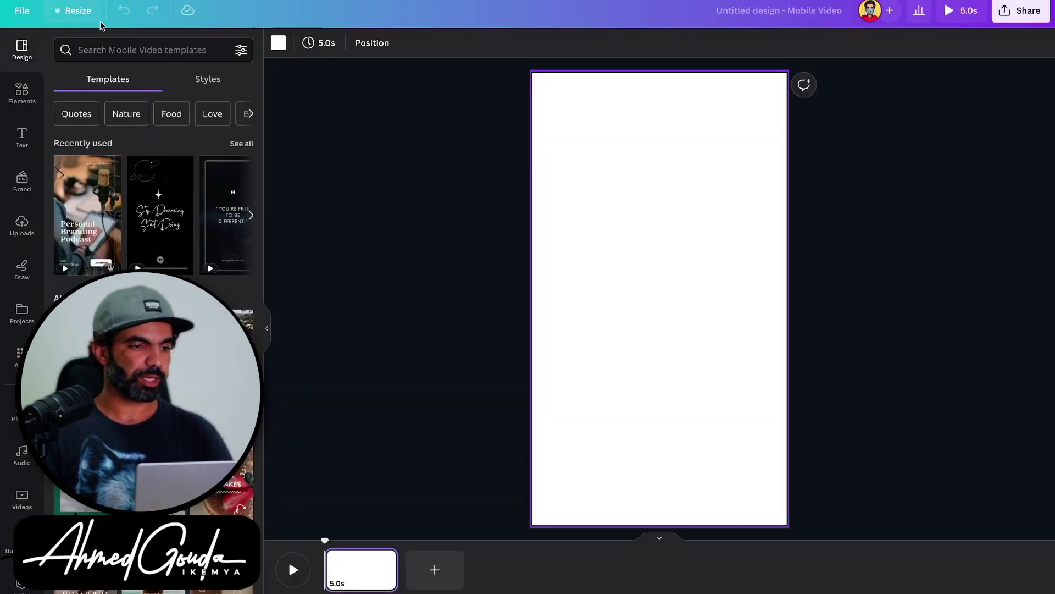
Step: Search the video templates for "quote" and apply the White And Yellow Modern Quote Of The day Mobile Video template
click(114, 49)
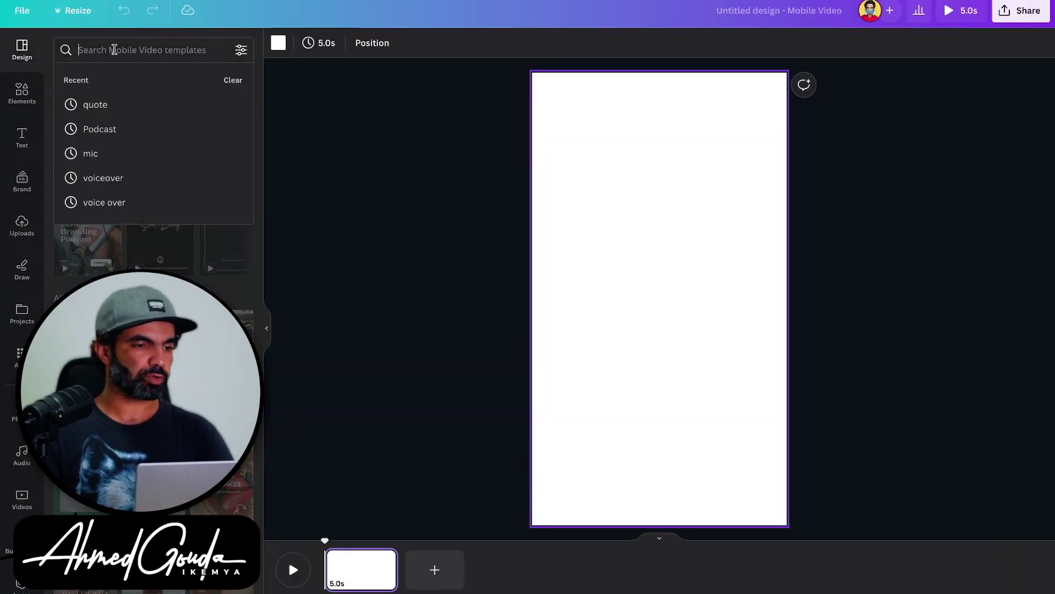
click(113, 104)
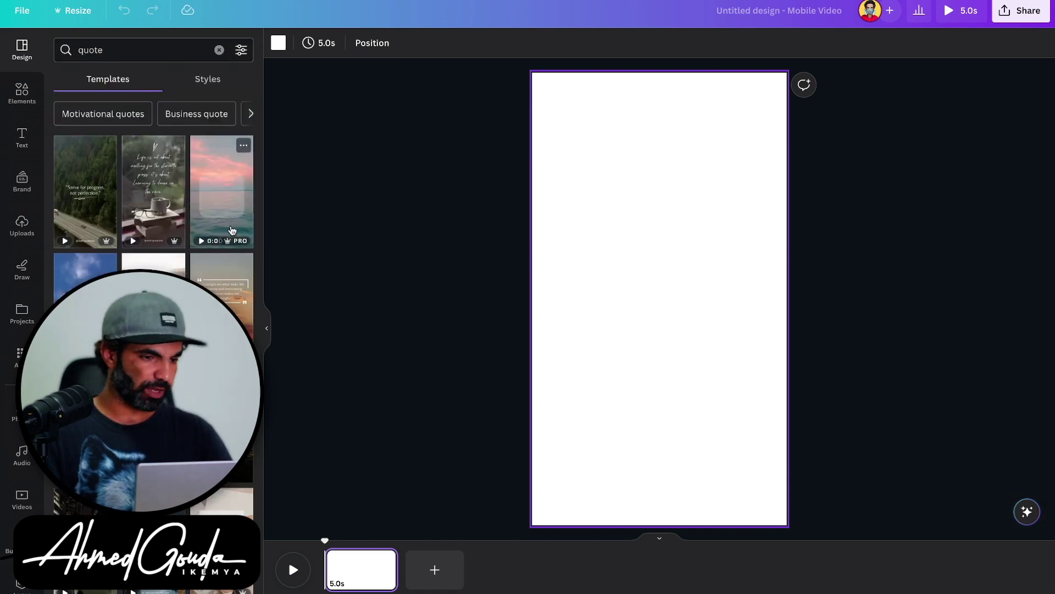
mouse_move(215, 203)
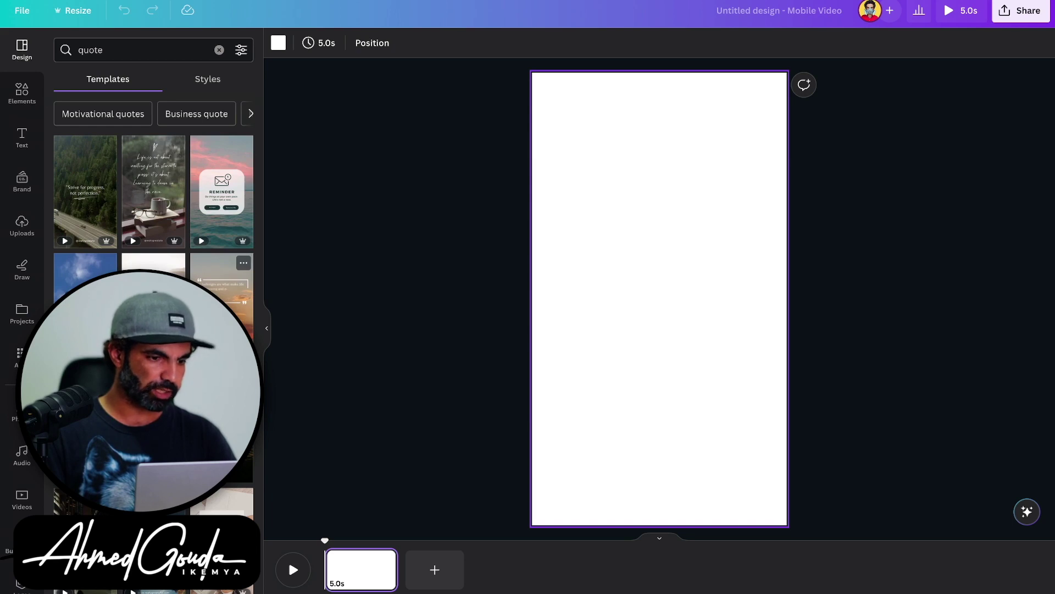
click(222, 283)
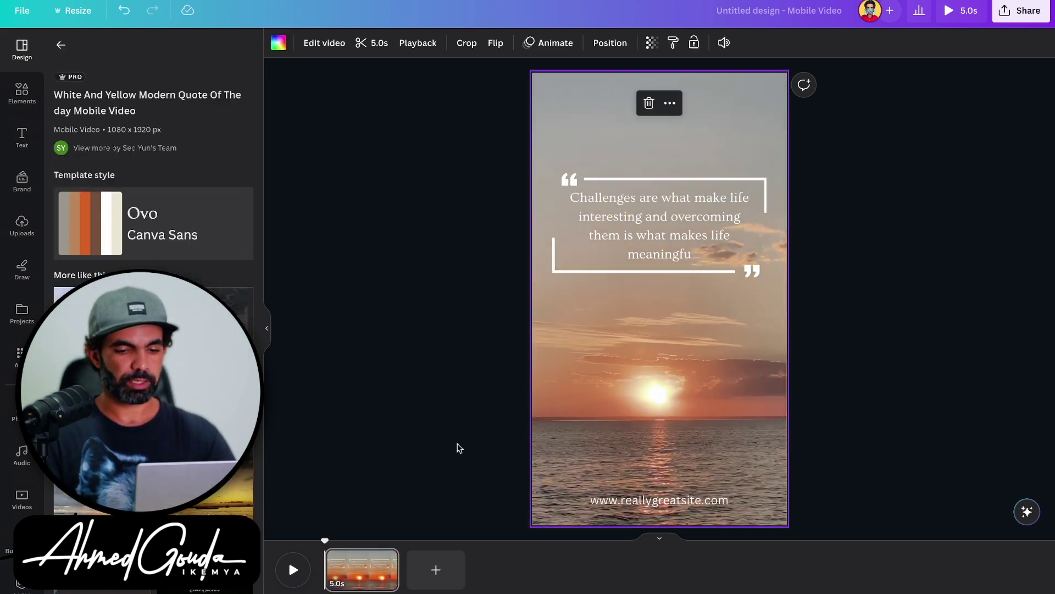
Step: Rewind the background video to 0.0s and replace the framed quote text with "English"
mouse_move(643, 503)
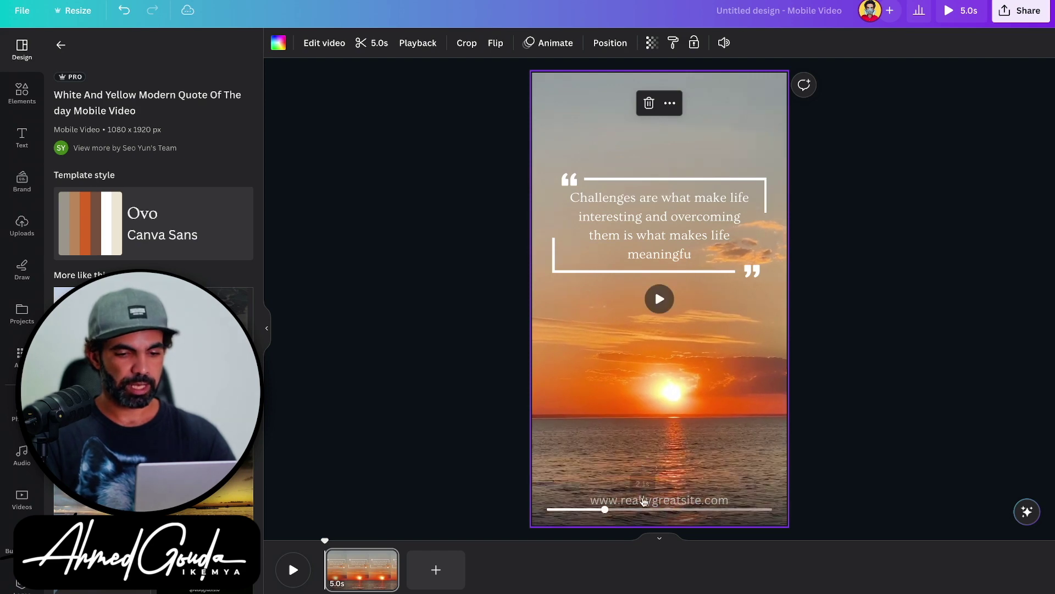
drag(643, 506, 548, 508)
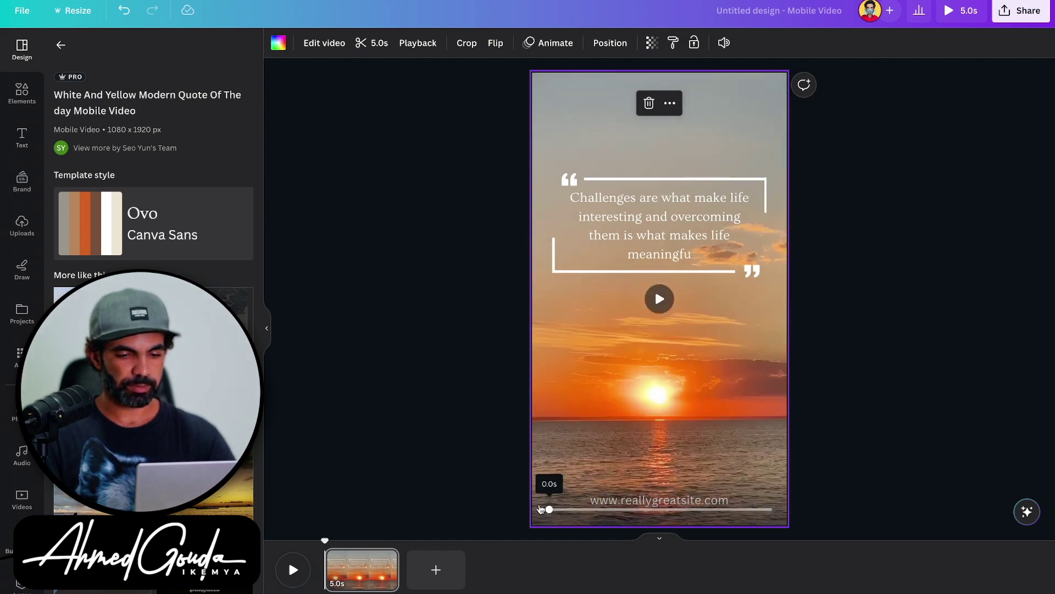
click(626, 232)
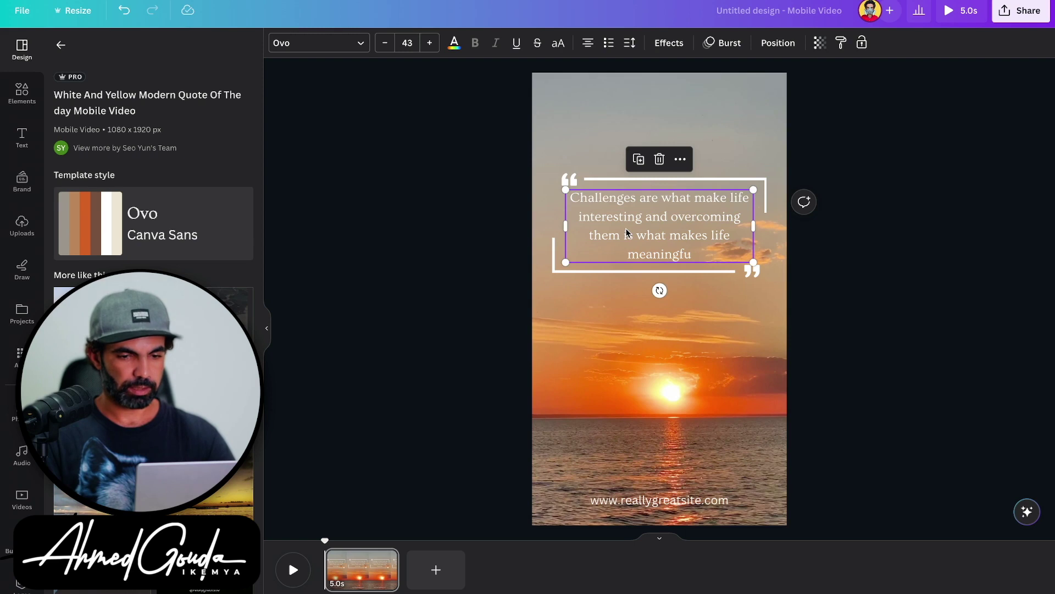
double_click(666, 217)
text(English)
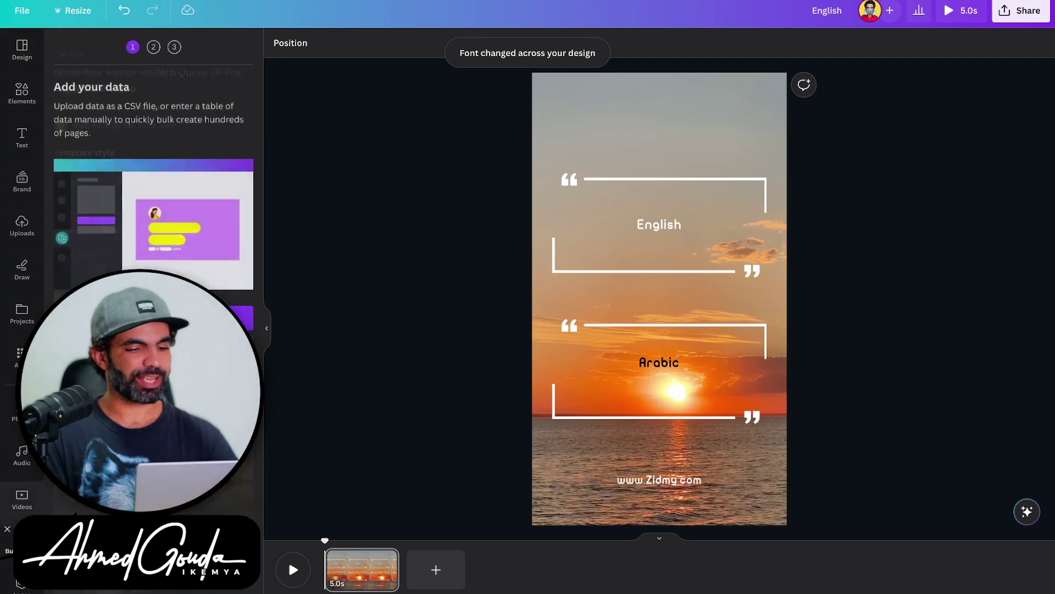
Step: Open a manual data table for the video design, clear its sample entries and add a second text column
click(242, 316)
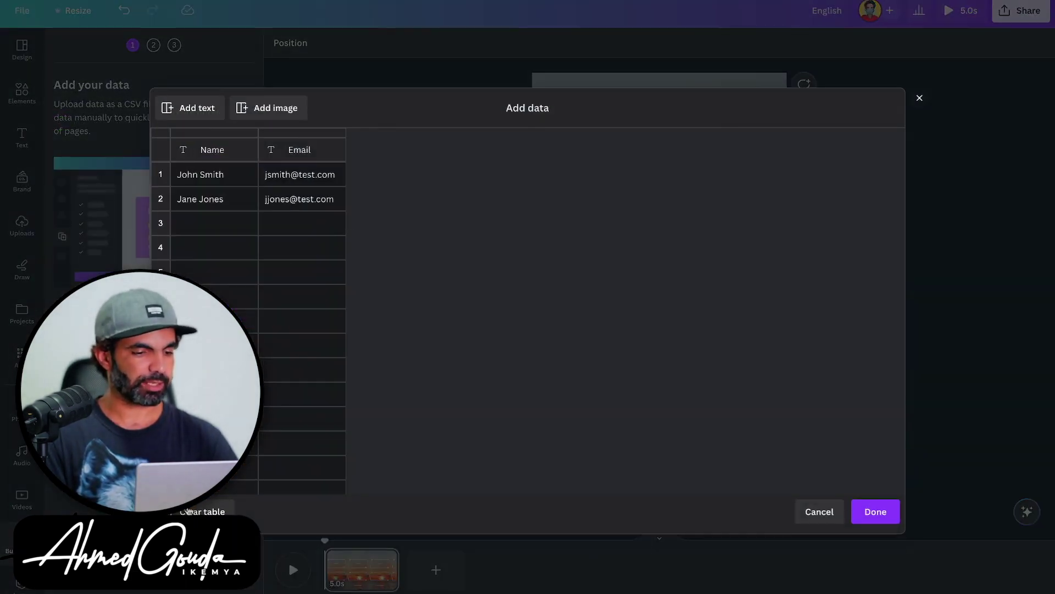
click(202, 511)
click(187, 108)
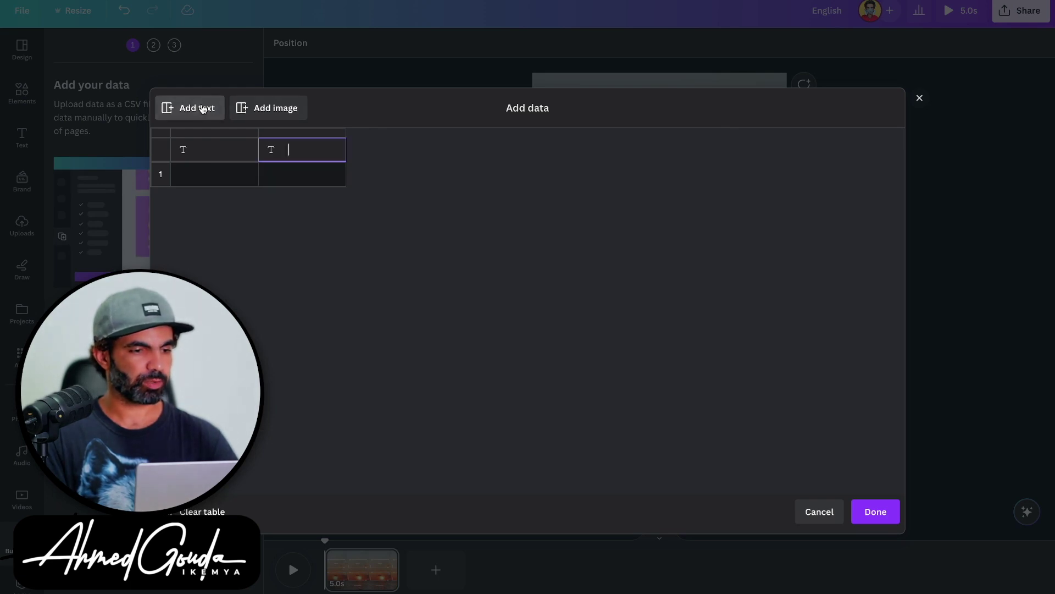
Step: Paste the already copied Arabic Translation column from the spreadsheet into the second text column of the data table
click(182, 150)
key(ctrl+Right)
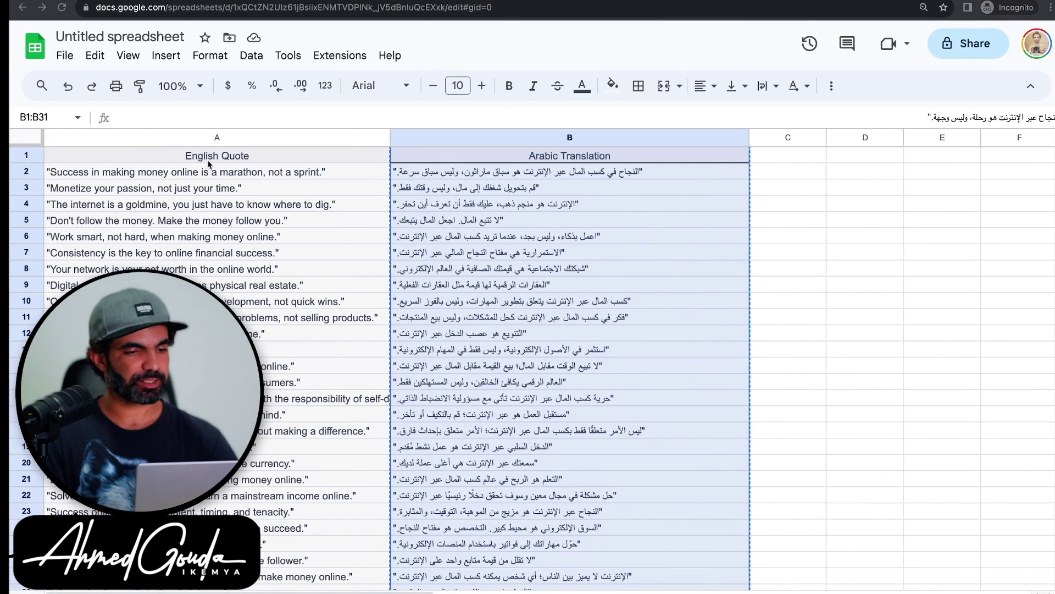
key(ctrl+Left)
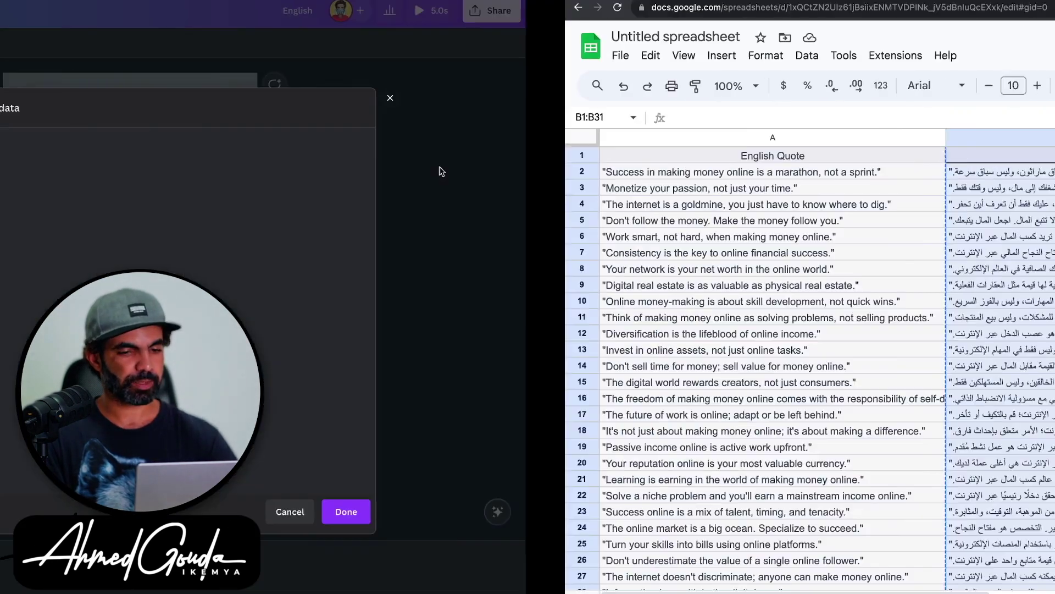
click(305, 150)
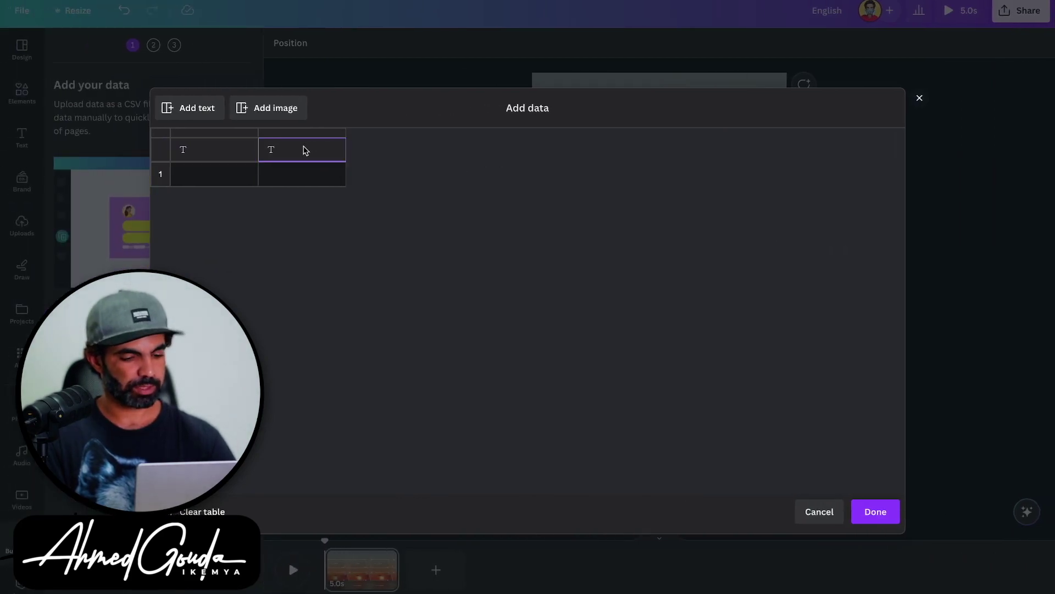
key(ctrl+v)
Step: Copy the English Quote column from the spreadsheet into the first text column and finish the data table
click(230, 159)
key(ctrl+Right)
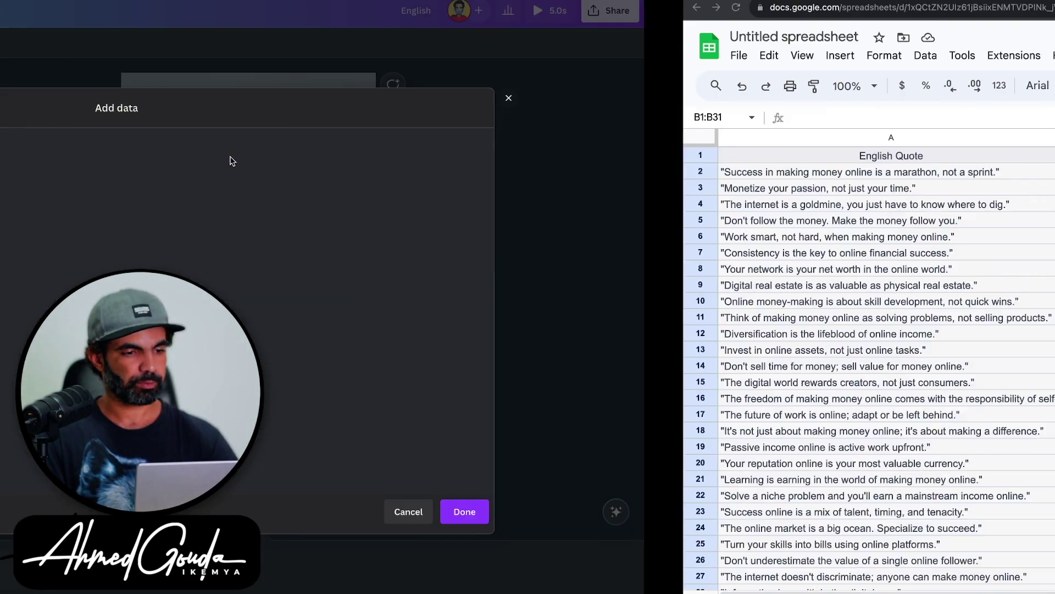
drag(235, 148, 236, 588)
key(ctrl+c)
key(ctrl+Left)
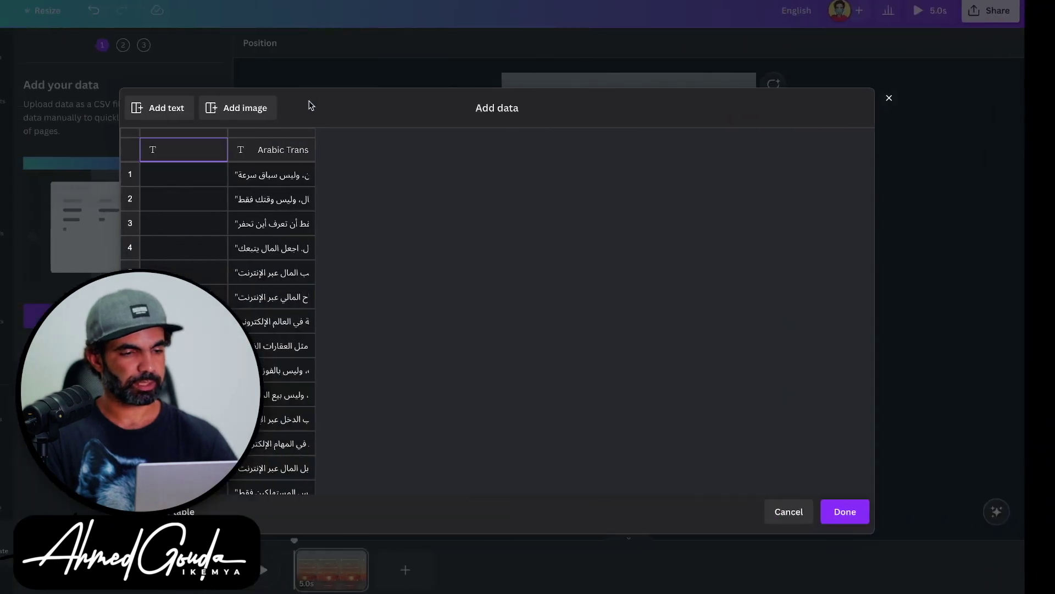
key(ctrl+v)
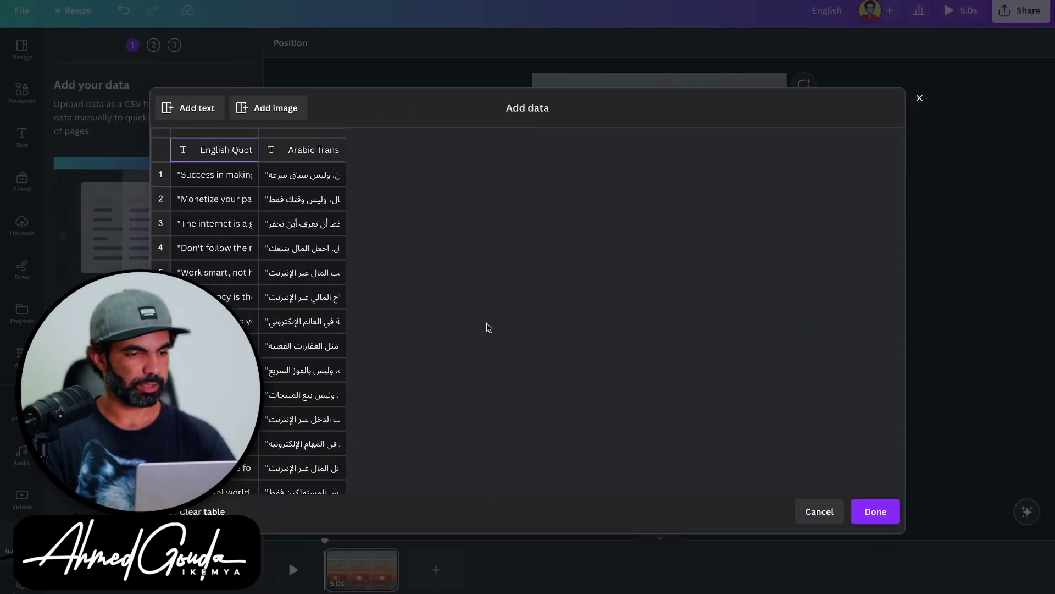
click(876, 511)
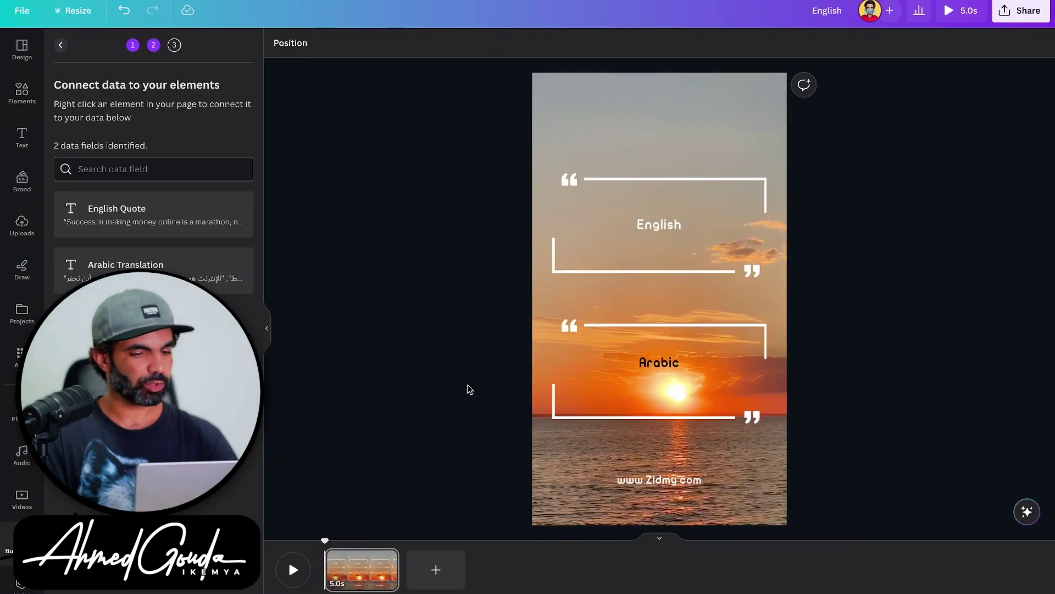
Step: Connect the "English" text in the upper quote frame to the English Quote data field
click(655, 235)
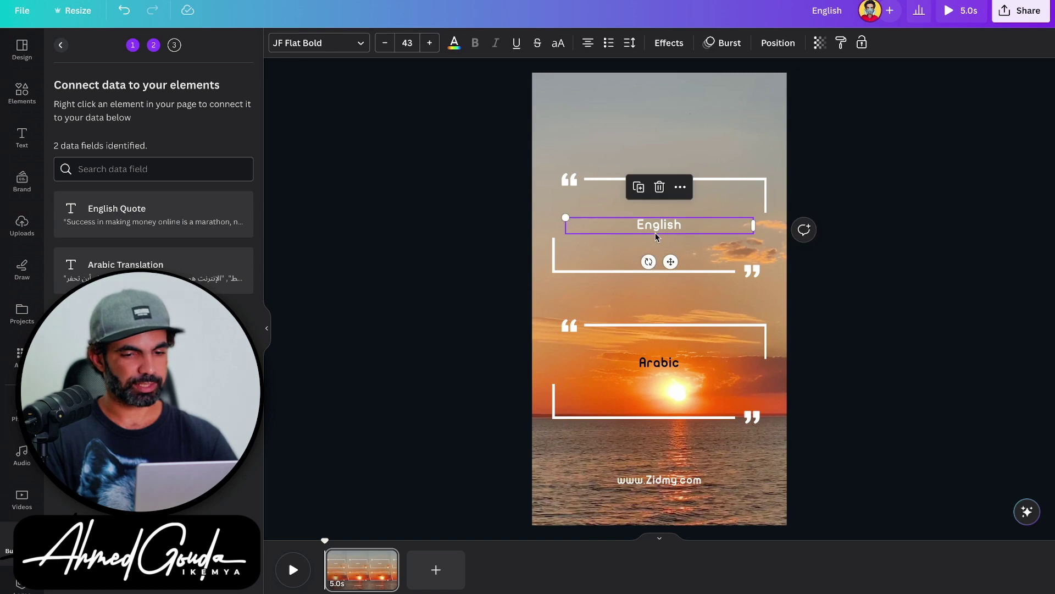
click(680, 187)
click(717, 283)
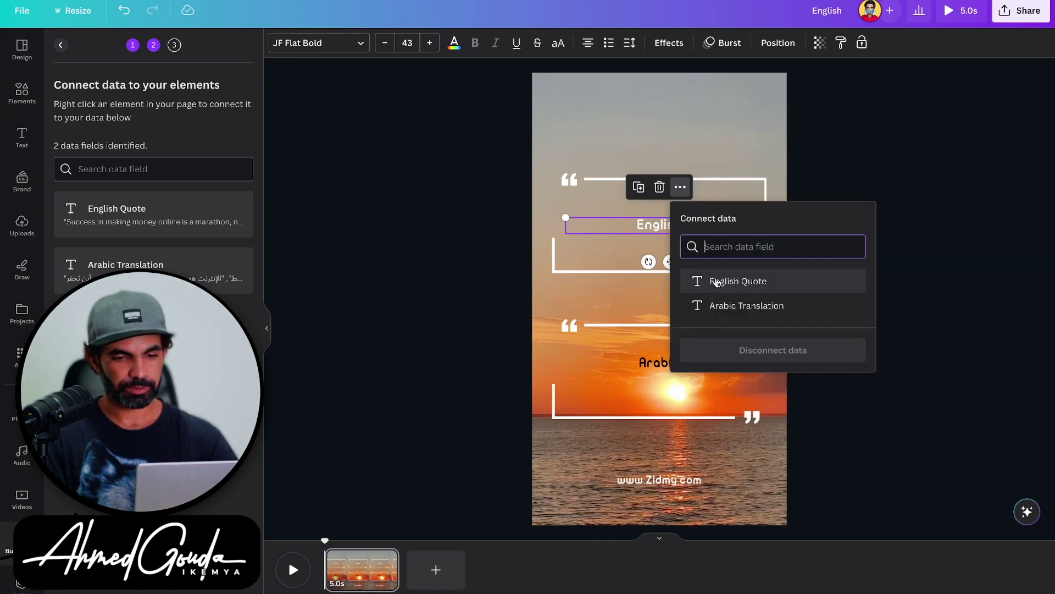
click(734, 285)
Step: Connect the "Arabic" text in the lower quote frame to the Arabic Translation data field
click(654, 363)
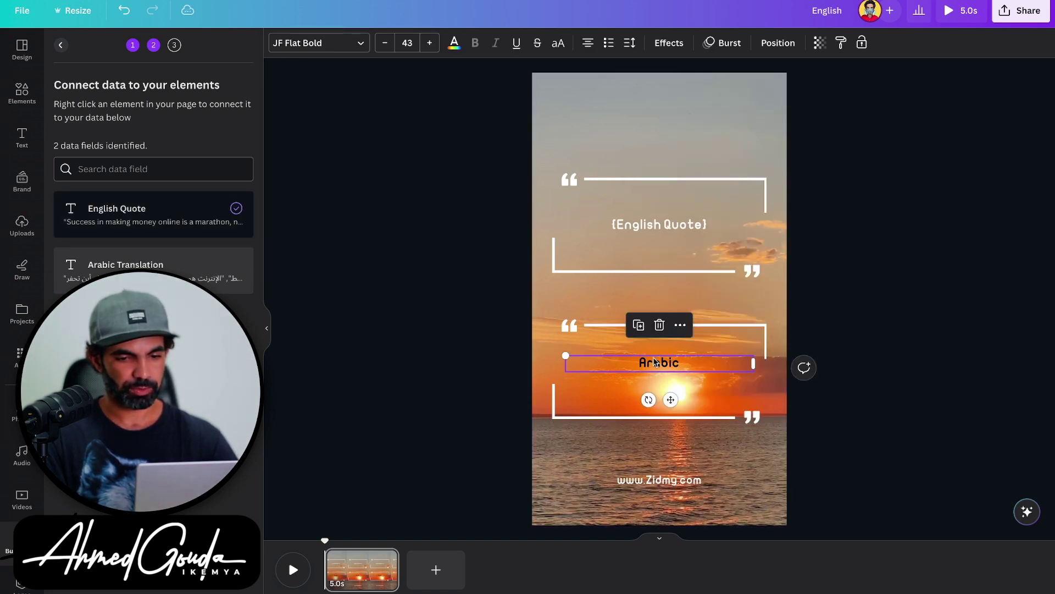
click(680, 324)
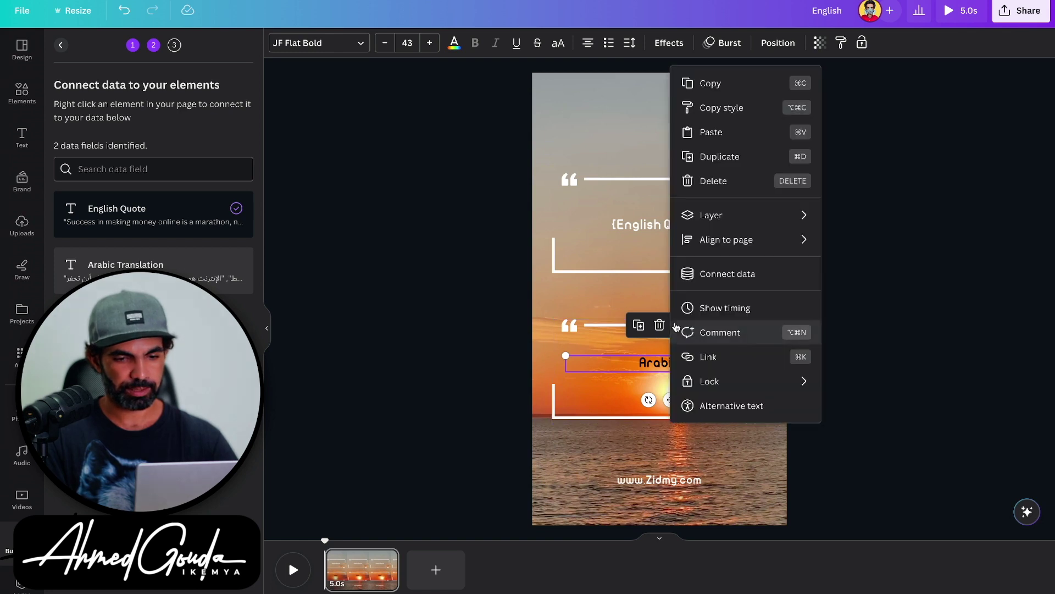
click(724, 266)
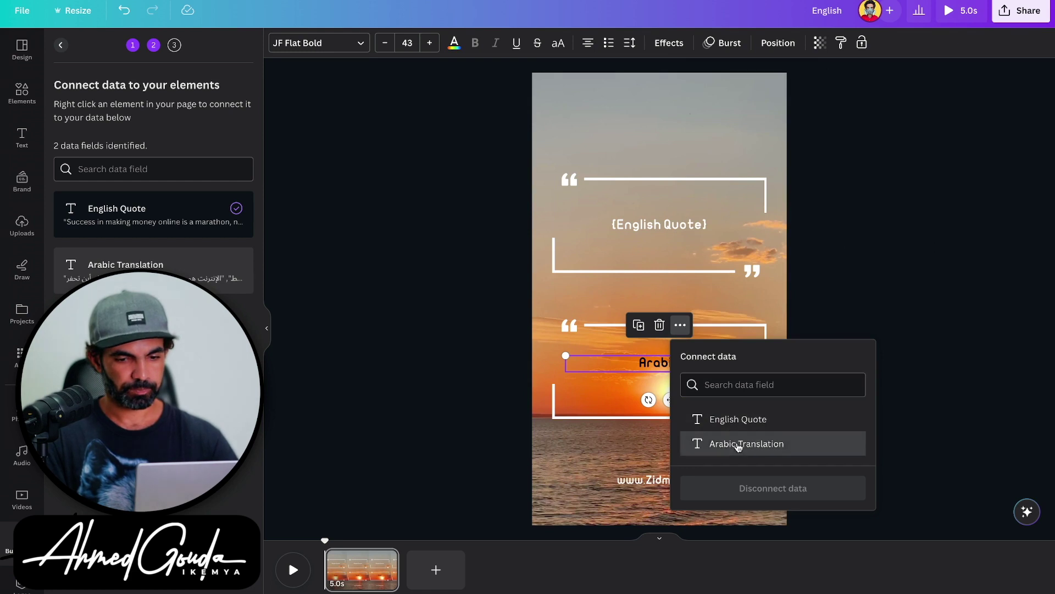
click(708, 440)
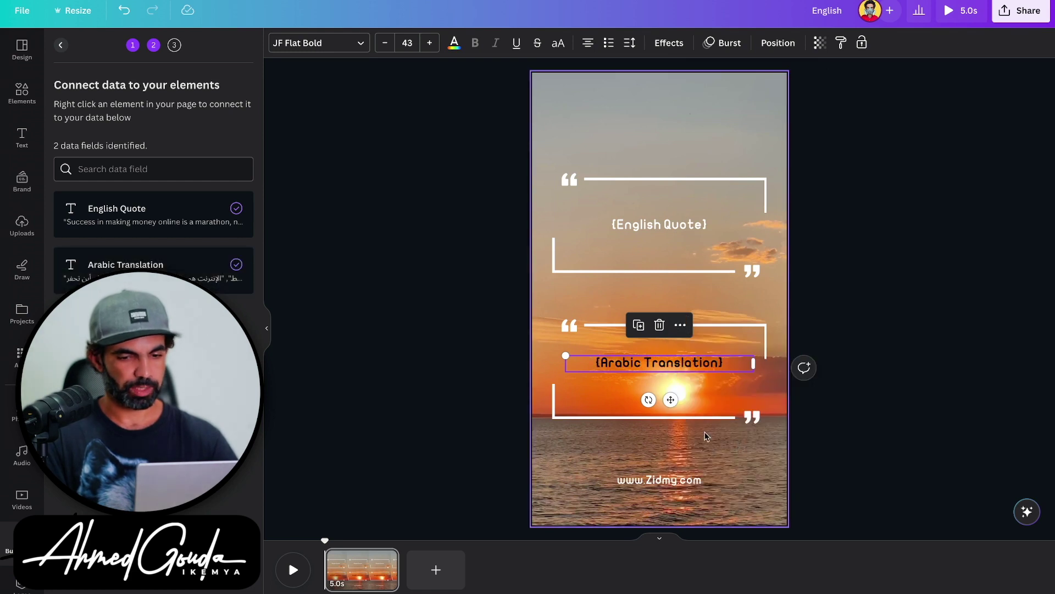
Step: Generate the video pages from all selected quote rows and scrub through the first generated page
click(163, 589)
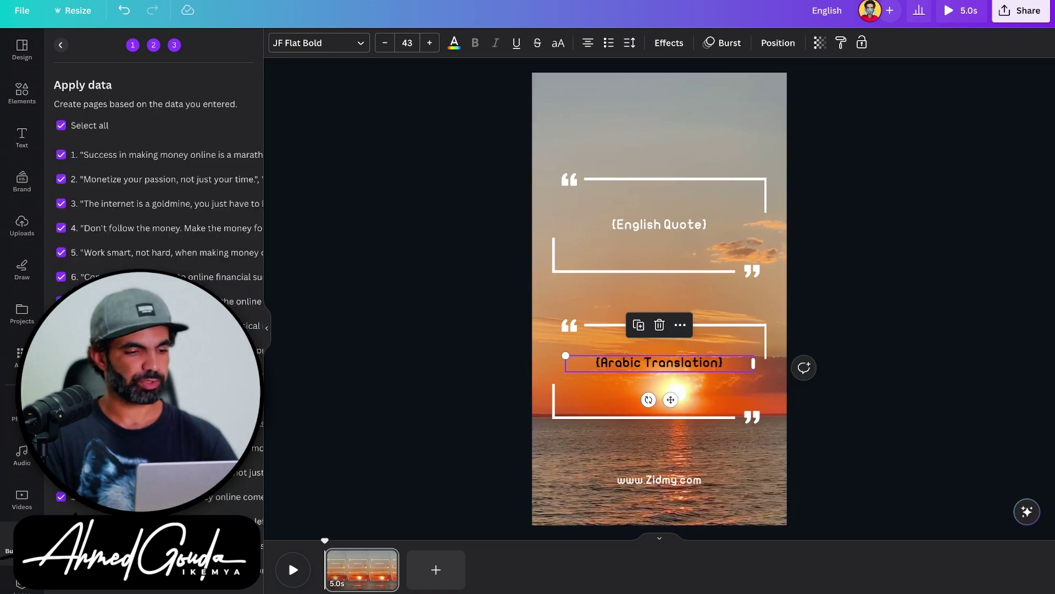
click(190, 591)
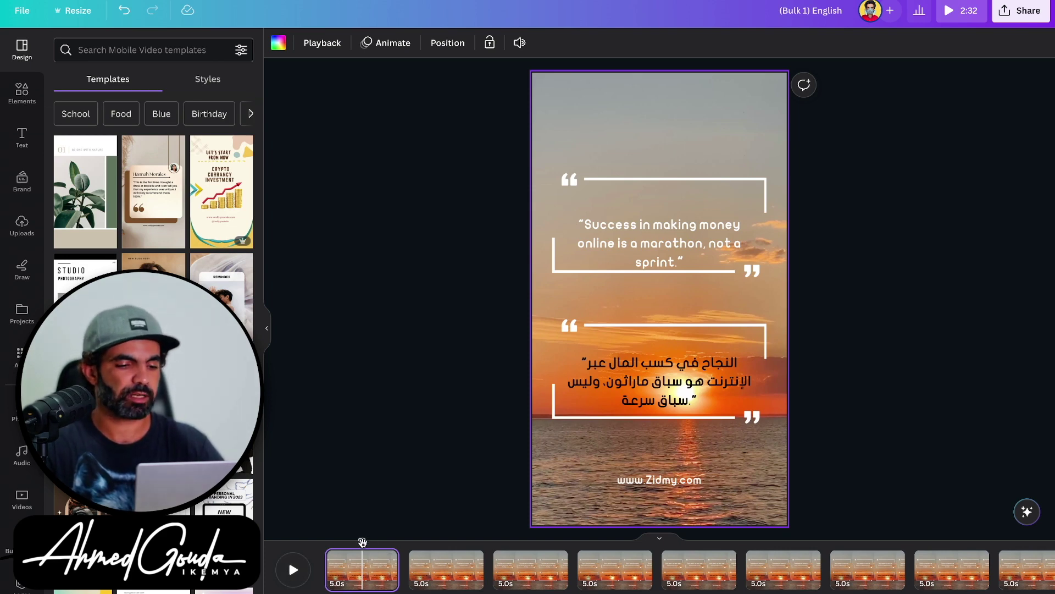
click(339, 545)
drag(339, 546, 368, 551)
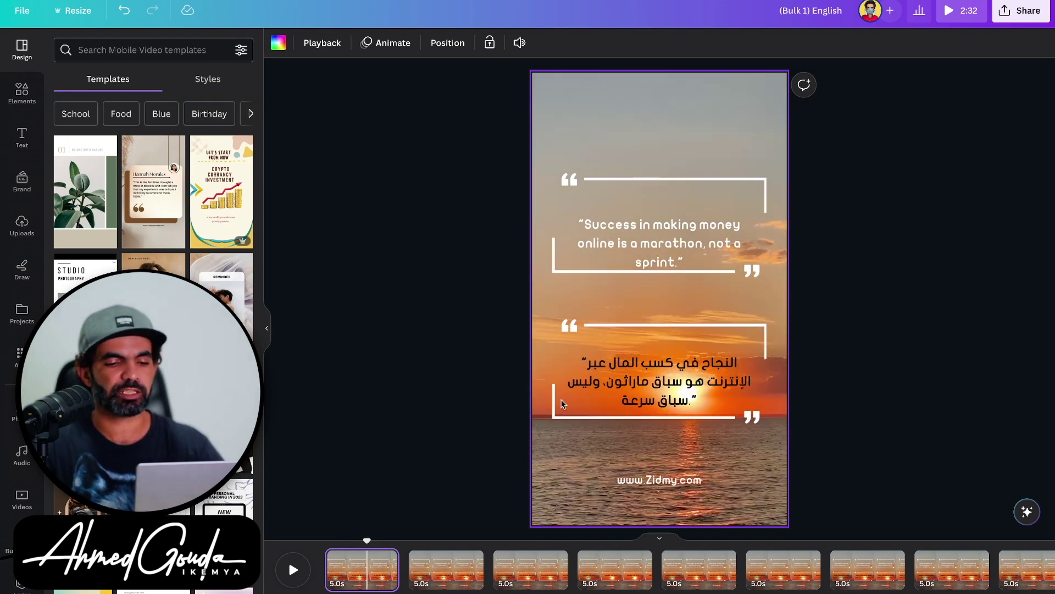